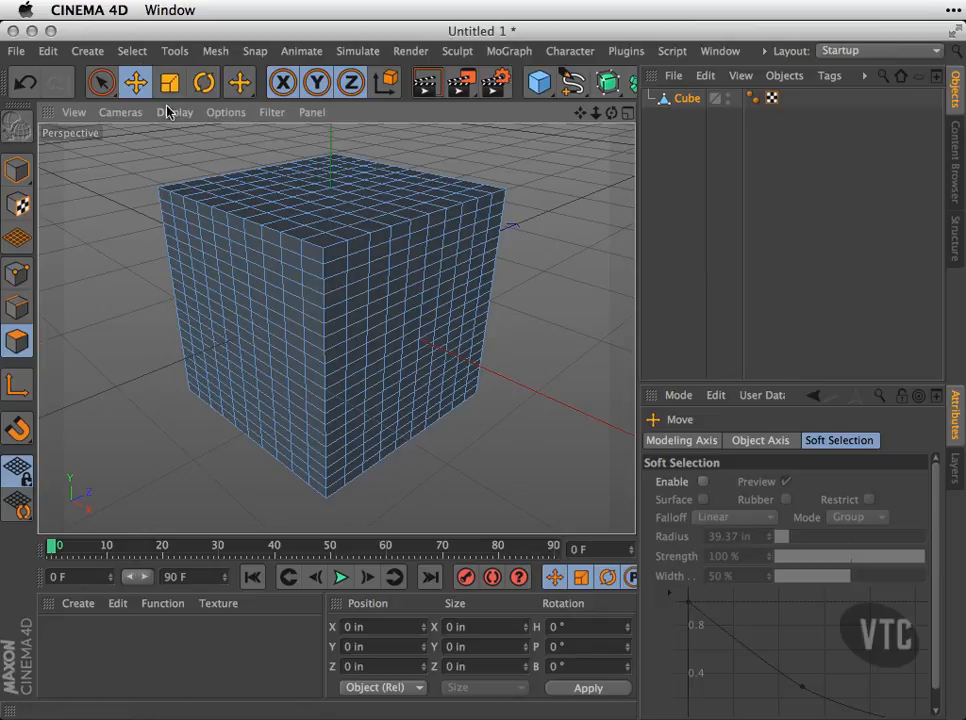
pyautogui.click(131, 50)
pyautogui.moveTo(163, 76)
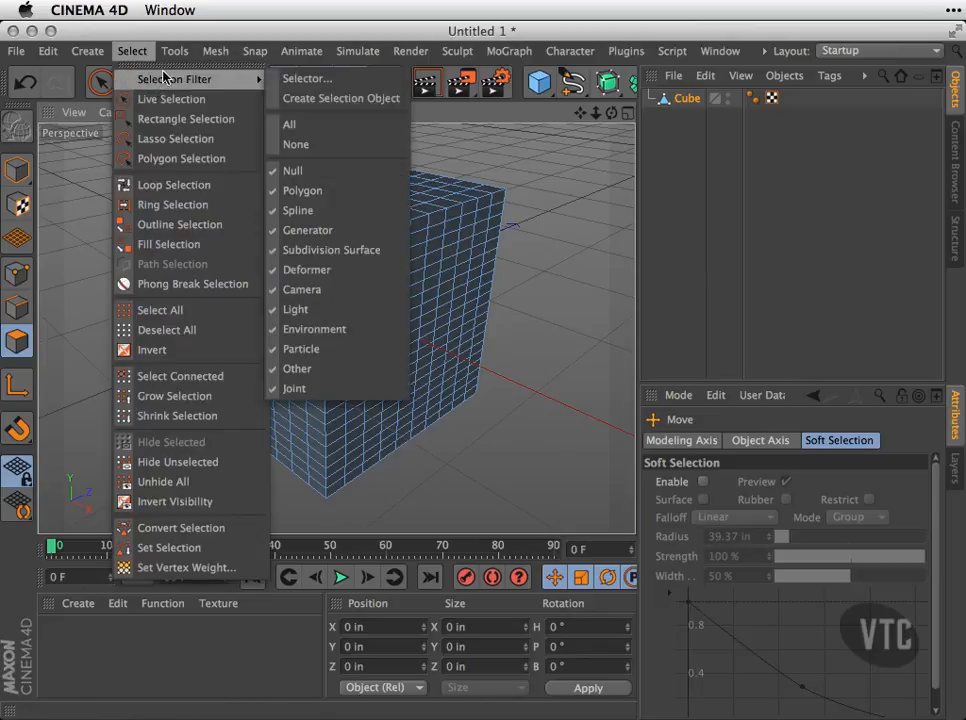
pyautogui.click(118, 118)
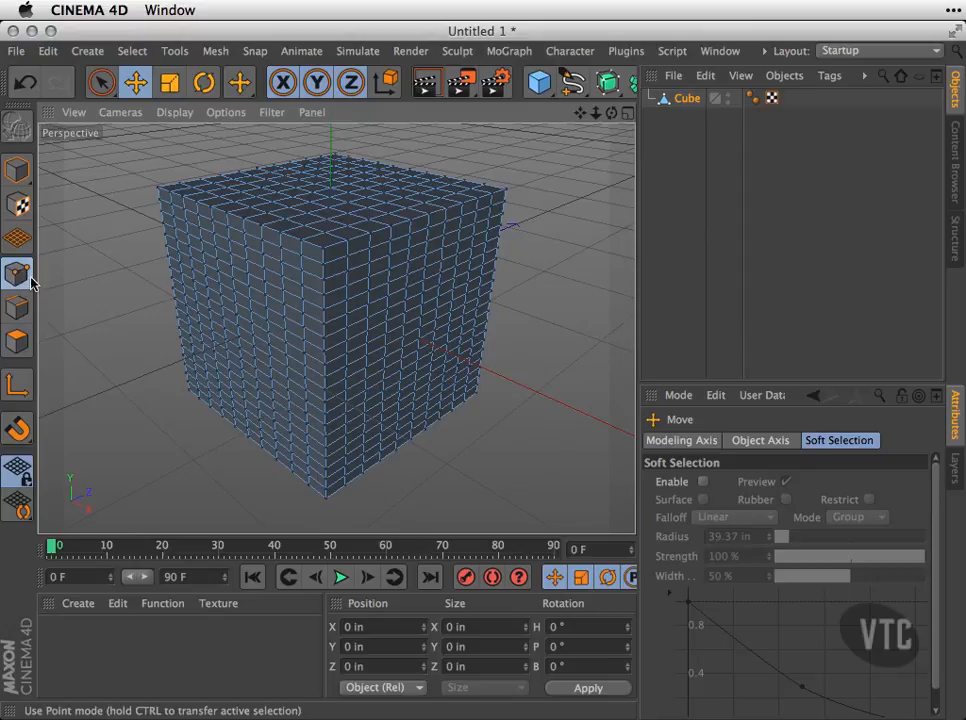
# Step: Select individual points along the cube's upper edge in Point mode, combining several of them into one selection
pyautogui.keyDown('alt'); pyautogui.moveTo(186, 224); pyautogui.dragTo(460, 218, button='right'); pyautogui.keyUp('alt')
pyautogui.click(465, 220)
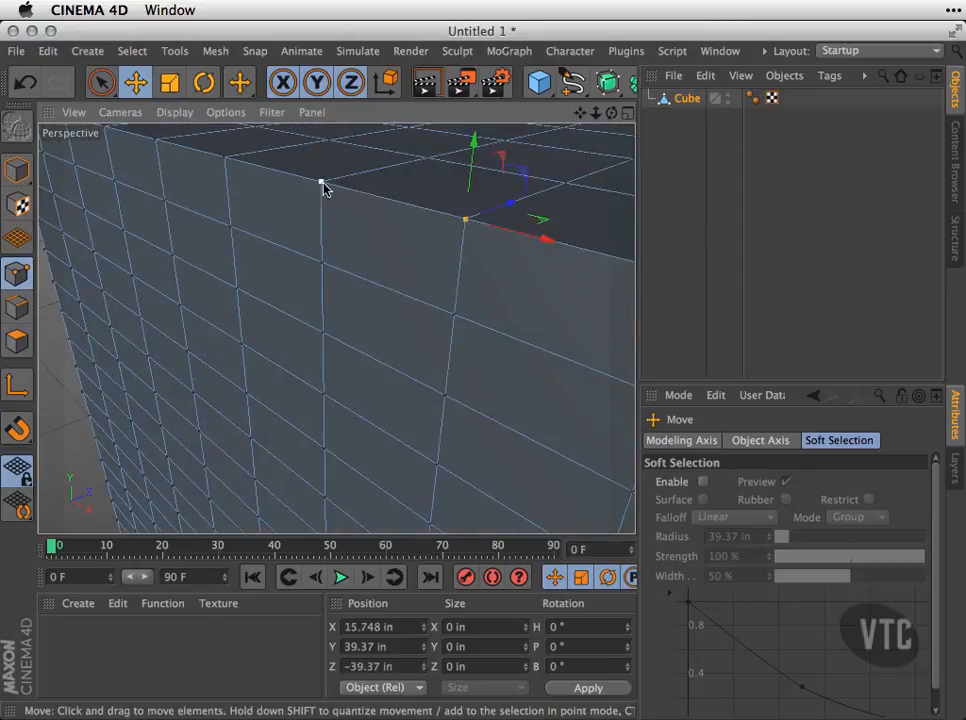
pyautogui.keyDown('shift'); pyautogui.click(321, 183); pyautogui.keyUp('shift')
pyautogui.click(322, 264)
pyautogui.click(455, 317)
pyautogui.keyDown('shift'); pyautogui.click(322, 184); pyautogui.keyUp('shift')
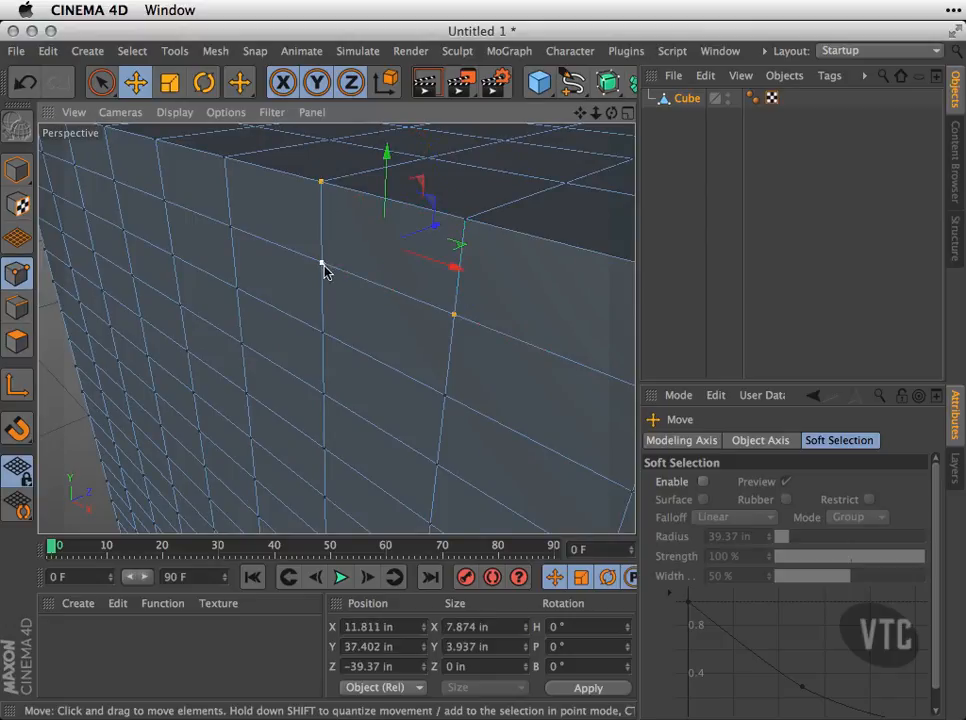
# Step: Switch to Edge mode and select different complete edge loops around the cube, one after another
pyautogui.click(20, 310)
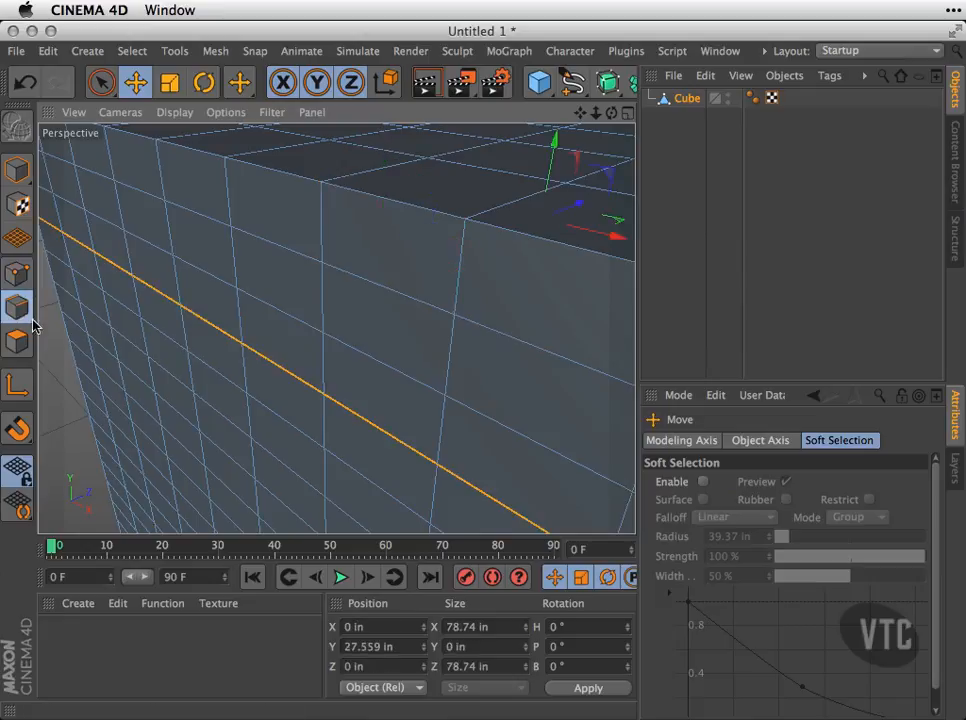
pyautogui.click(288, 253)
pyautogui.click(425, 215)
pyautogui.click(347, 348)
pyautogui.doubleClick(280, 314)
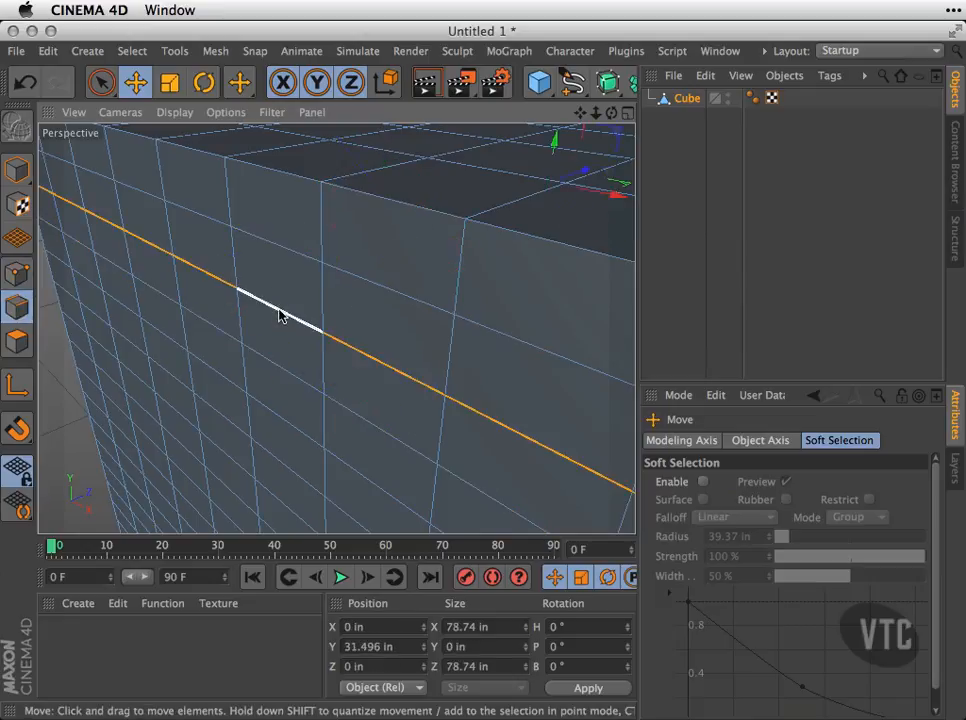
pyautogui.doubleClick(347, 277)
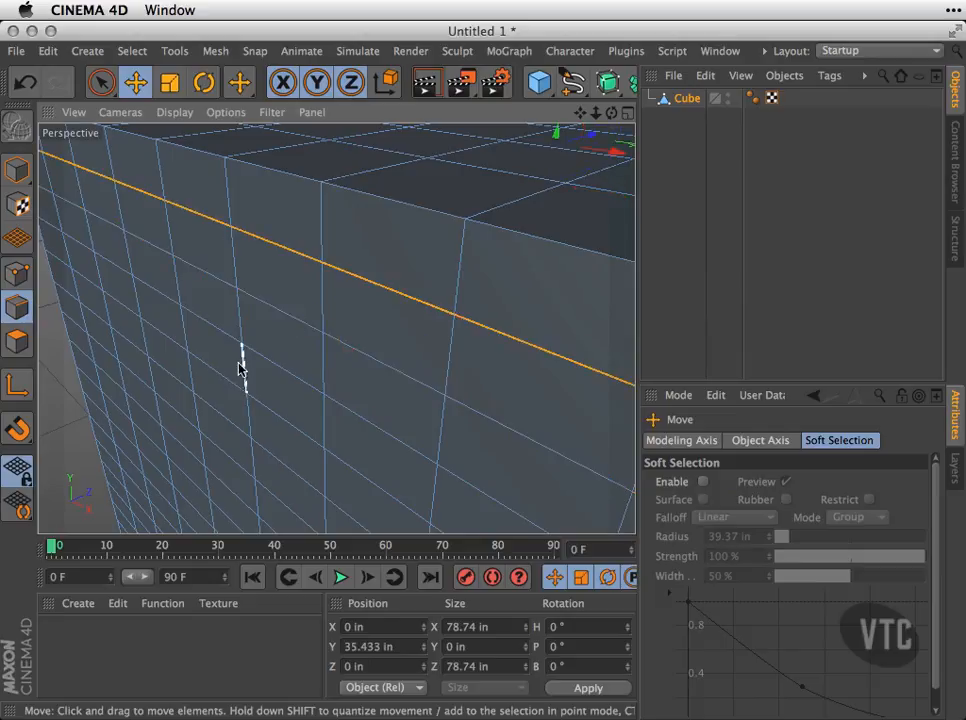
pyautogui.doubleClick(236, 391)
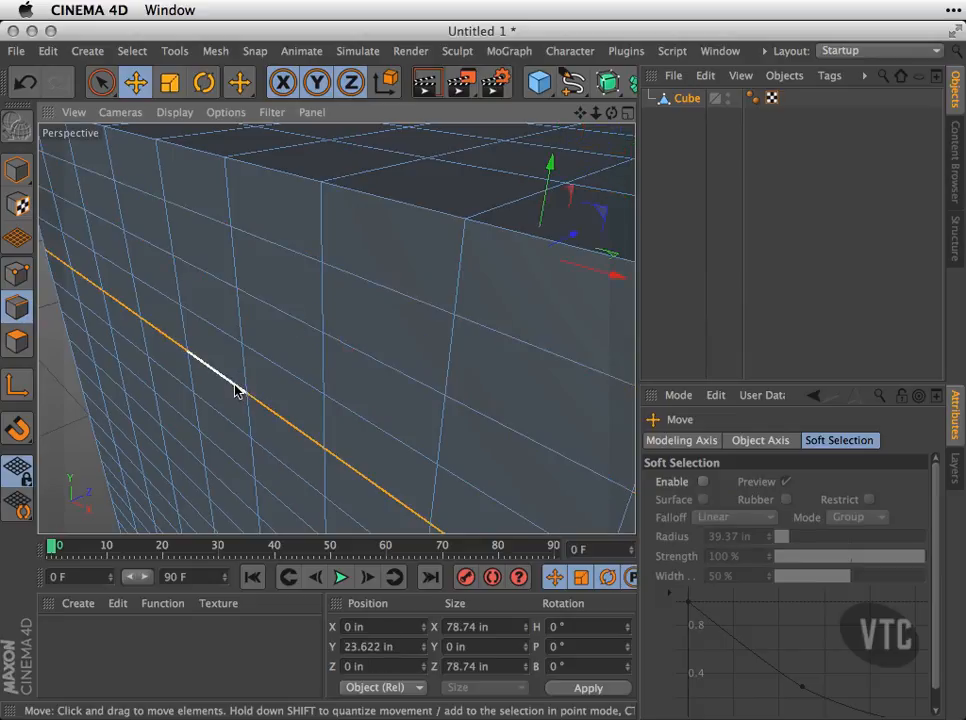
pyautogui.click(323, 250)
pyautogui.doubleClick(323, 250)
# Step: Switch to Polygon mode and select all connected polygons of the cube at once
pyautogui.click(27, 342)
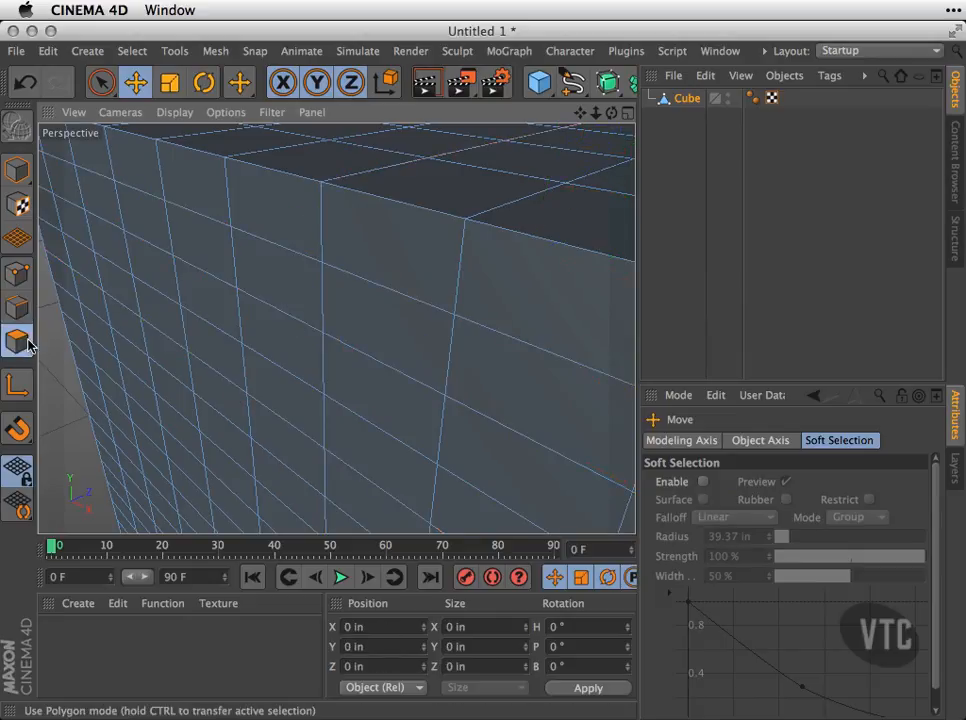
pyautogui.click(293, 218)
pyautogui.doubleClick(293, 218)
pyautogui.keyDown('alt'); pyautogui.moveTo(293, 218); pyautogui.dragTo(278, 181); pyautogui.keyUp('alt')
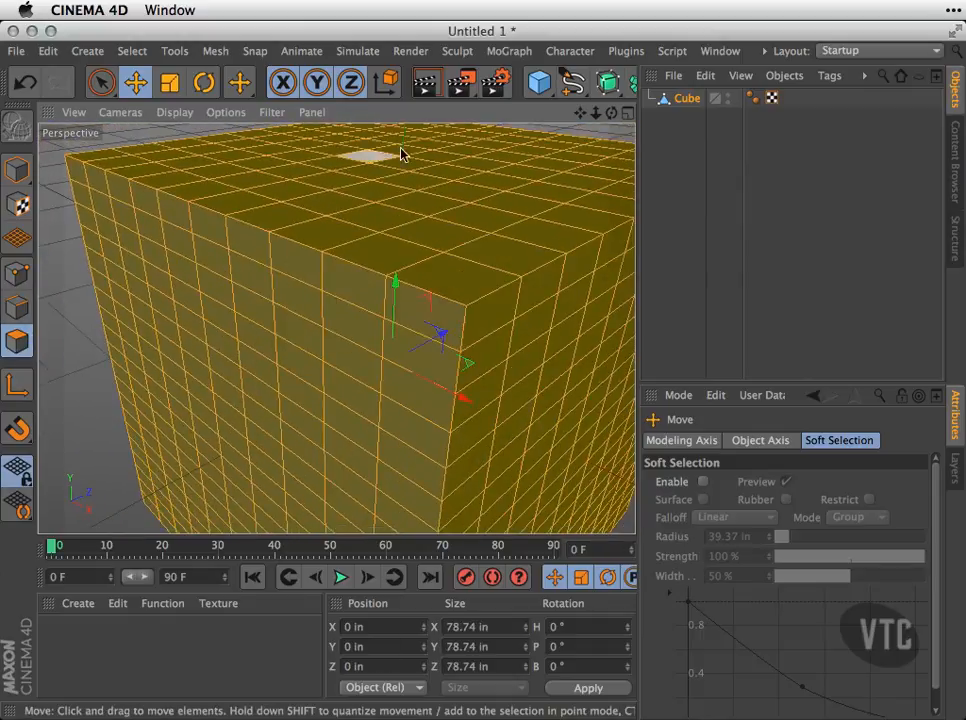
# Step: Replace the full selection with one polygon on the cube's side face and add several scattered polygons on the top face
pyautogui.click(60, 240)
pyautogui.click(264, 250)
pyautogui.click(294, 262)
pyautogui.click(352, 282)
pyautogui.keyDown('shift'); pyautogui.click(484, 224); pyautogui.keyUp('shift')
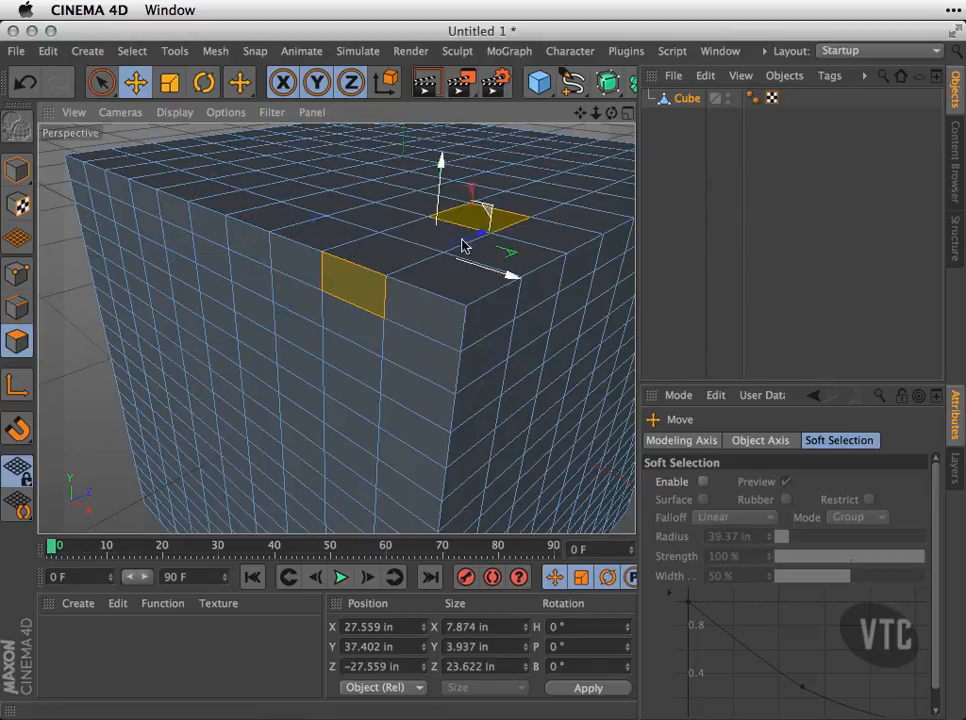
pyautogui.keyDown('shift'); pyautogui.click(378, 260); pyautogui.keyUp('shift')
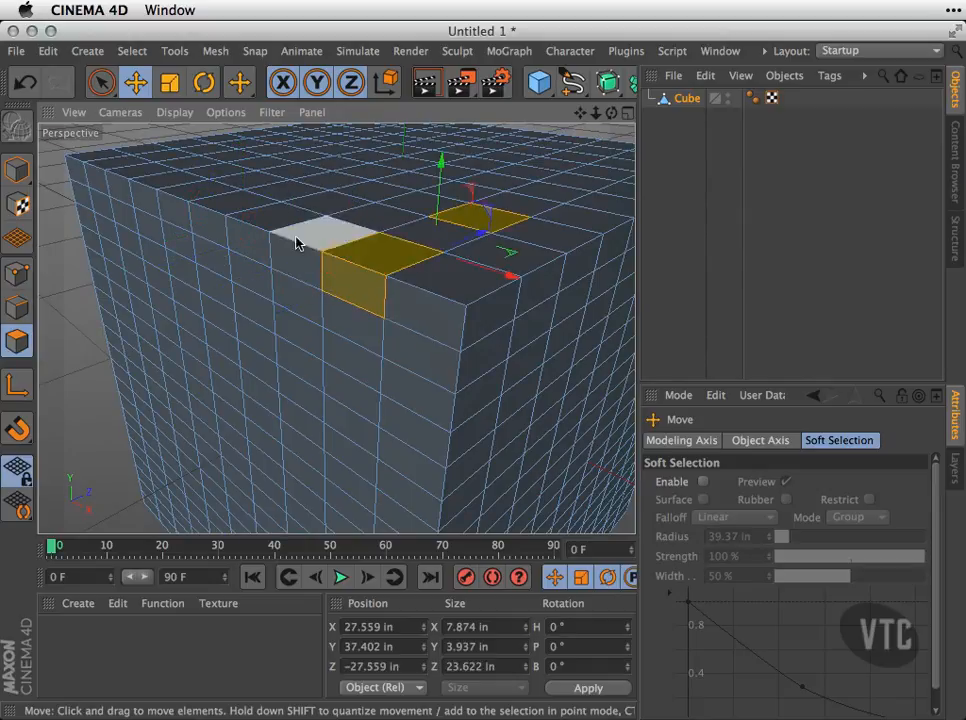
pyautogui.keyDown('shift'); pyautogui.click(350, 160); pyautogui.keyUp('shift')
# Step: Remove the side polygon and each of the top-face polygons from the selection individually
pyautogui.keyDown('ctrl'); pyautogui.click(368, 289); pyautogui.keyUp('ctrl')
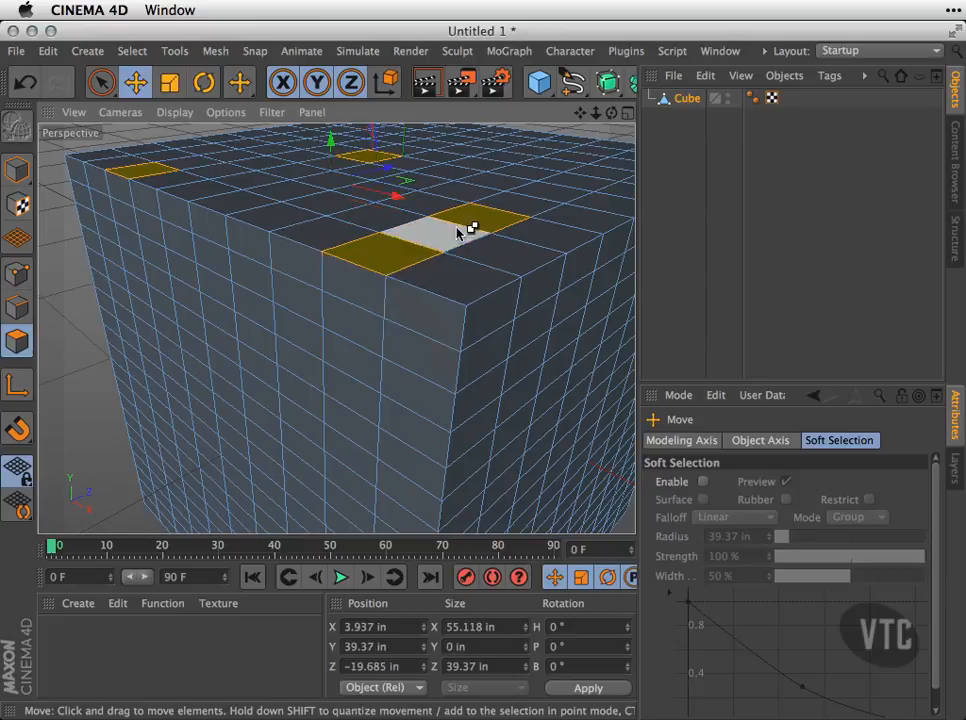
pyautogui.keyDown('ctrl'); pyautogui.click(410, 254); pyautogui.keyUp('ctrl')
pyautogui.keyDown('ctrl'); pyautogui.click(492, 216); pyautogui.keyUp('ctrl')
pyautogui.keyDown('ctrl'); pyautogui.click(386, 155); pyautogui.keyUp('ctrl')
pyautogui.keyDown('ctrl'); pyautogui.click(155, 170); pyautogui.keyUp('ctrl')
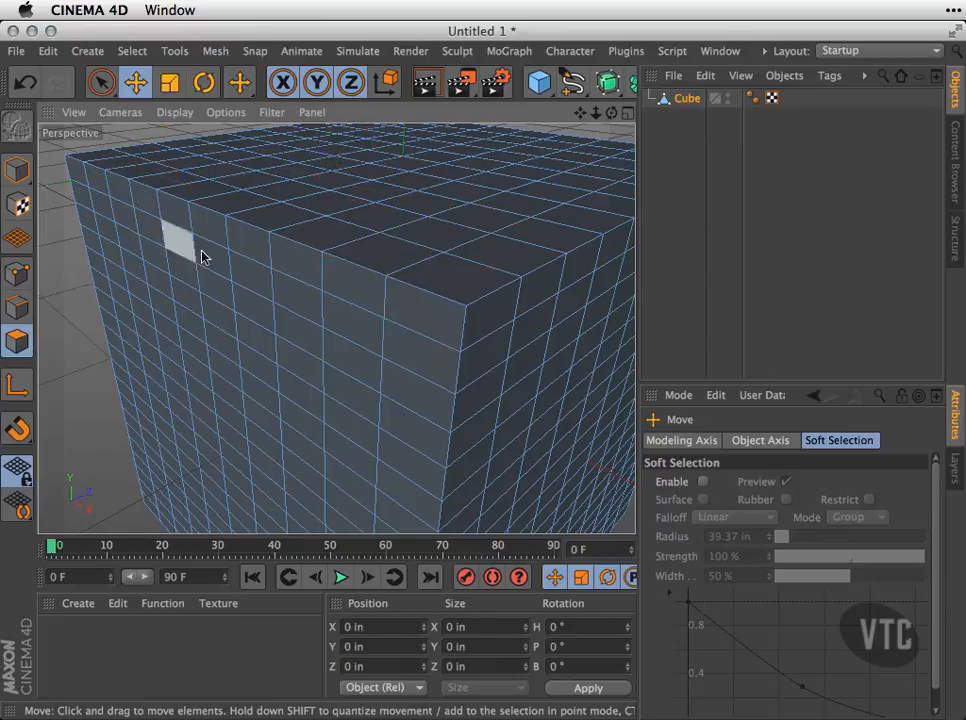
# Step: Tear off the selection commands as a floating palette and place it beside the cube in the viewport
pyautogui.keyDown('alt'); pyautogui.moveTo(412, 265); pyautogui.dragTo(337, 239); pyautogui.keyUp('alt')
pyautogui.keyDown('alt'); pyautogui.moveTo(336, 235); pyautogui.dragTo(289, 229, button='right'); pyautogui.keyUp('alt')
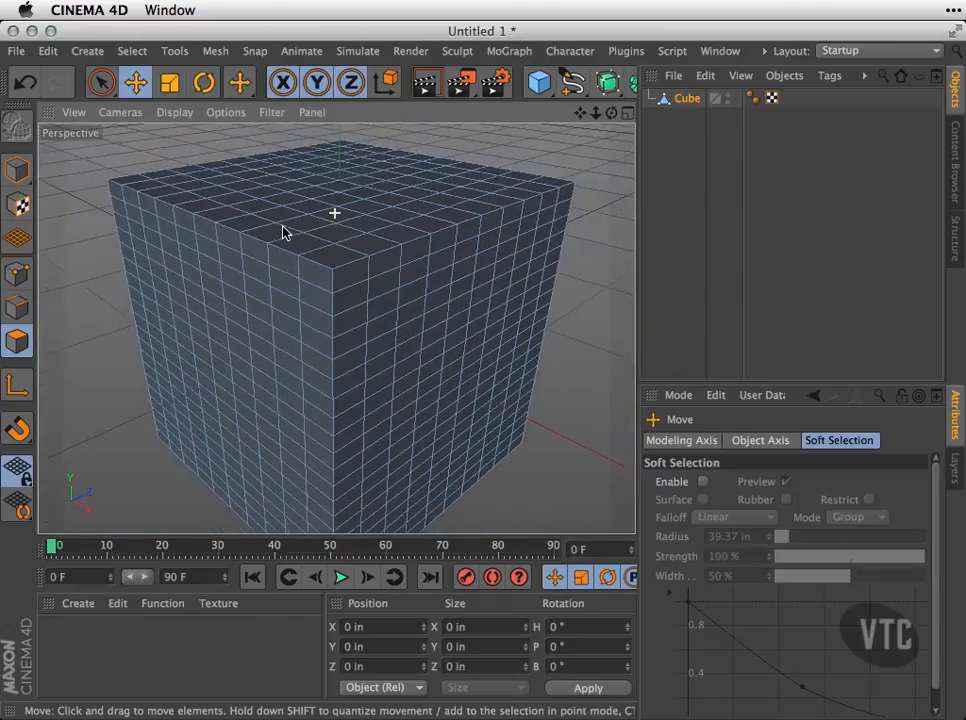
pyautogui.click(299, 200)
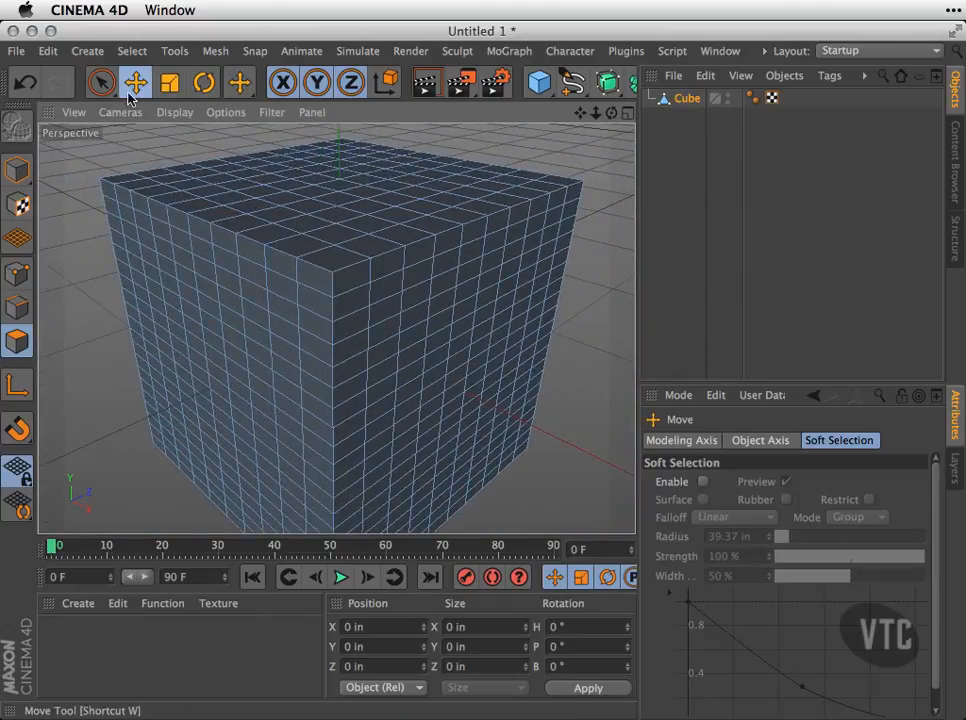
pyautogui.click(131, 52)
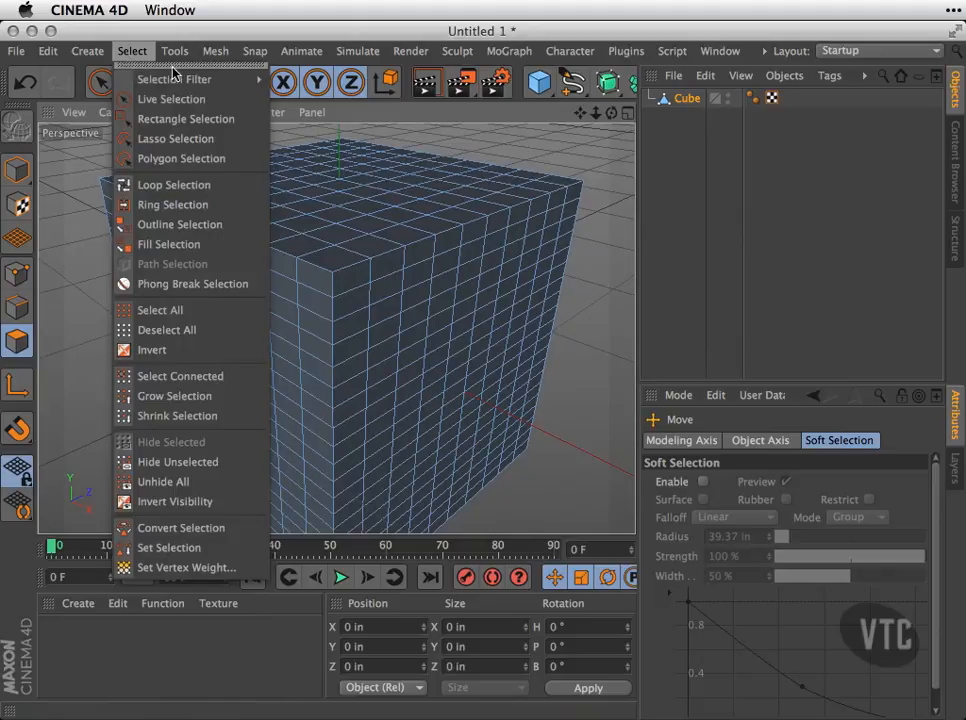
pyautogui.moveTo(172, 68); pyautogui.dragTo(694, 77)
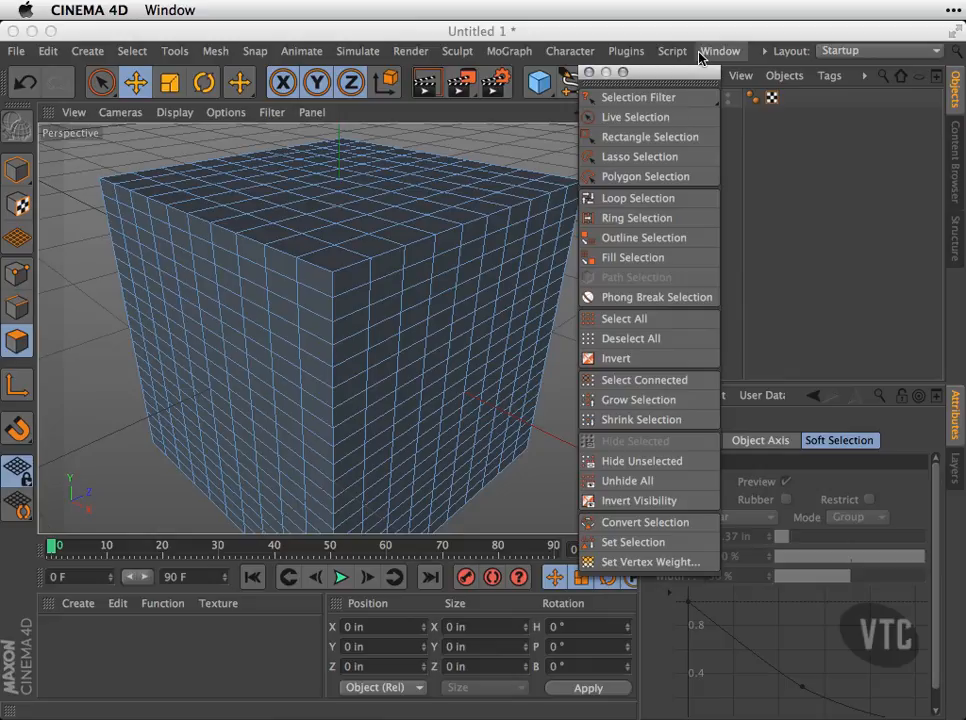
# Step: Select all of the cube's polygons and deselect them all again
pyautogui.click(624, 320)
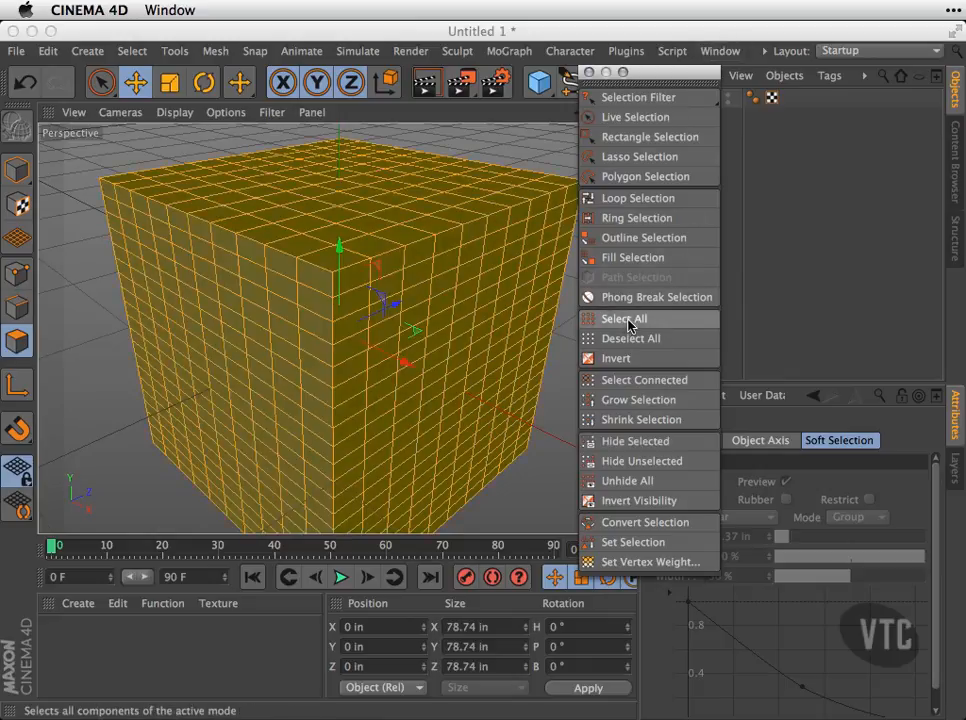
pyautogui.click(629, 338)
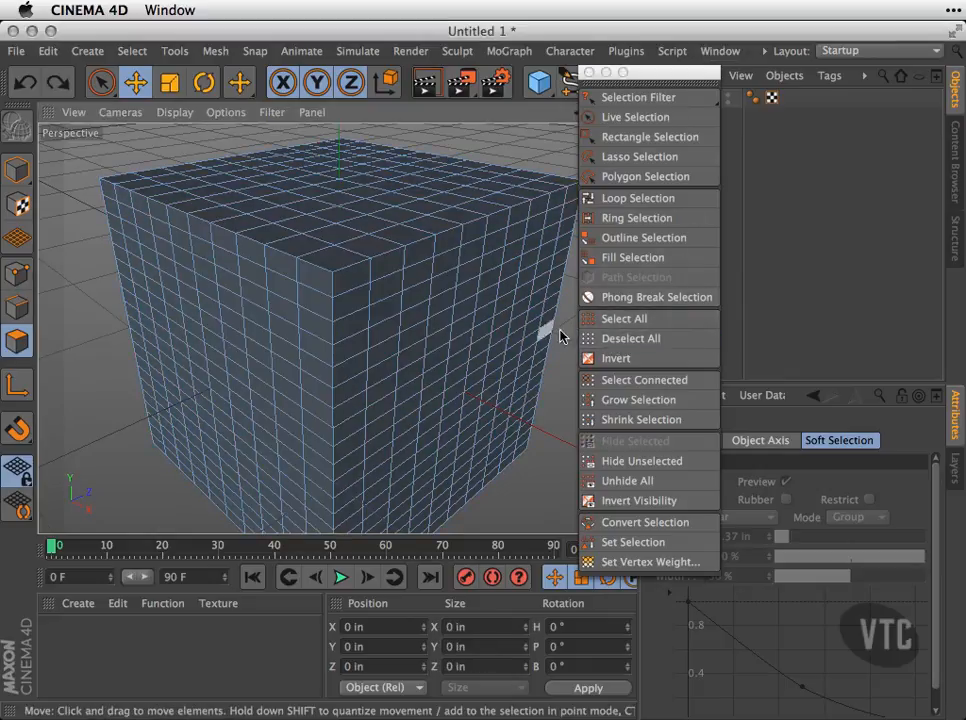
# Step: Select a broken row of five polygons across one side face of the cube and invert the selection
pyautogui.click(357, 370)
pyautogui.keyDown('shift'); pyautogui.click(393, 353); pyautogui.keyUp('shift')
pyautogui.keyDown('shift'); pyautogui.click(441, 322); pyautogui.keyUp('shift')
pyautogui.keyDown('shift'); pyautogui.click(509, 284); pyautogui.keyUp('shift')
pyautogui.keyDown('shift'); pyautogui.click(527, 281); pyautogui.keyUp('shift')
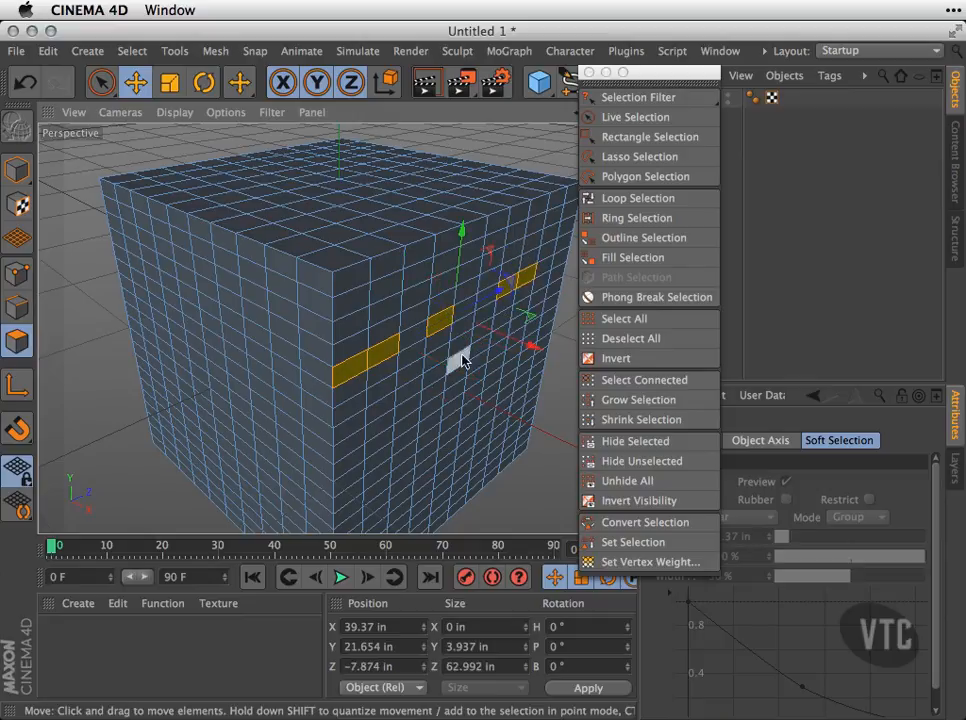
pyautogui.click(614, 362)
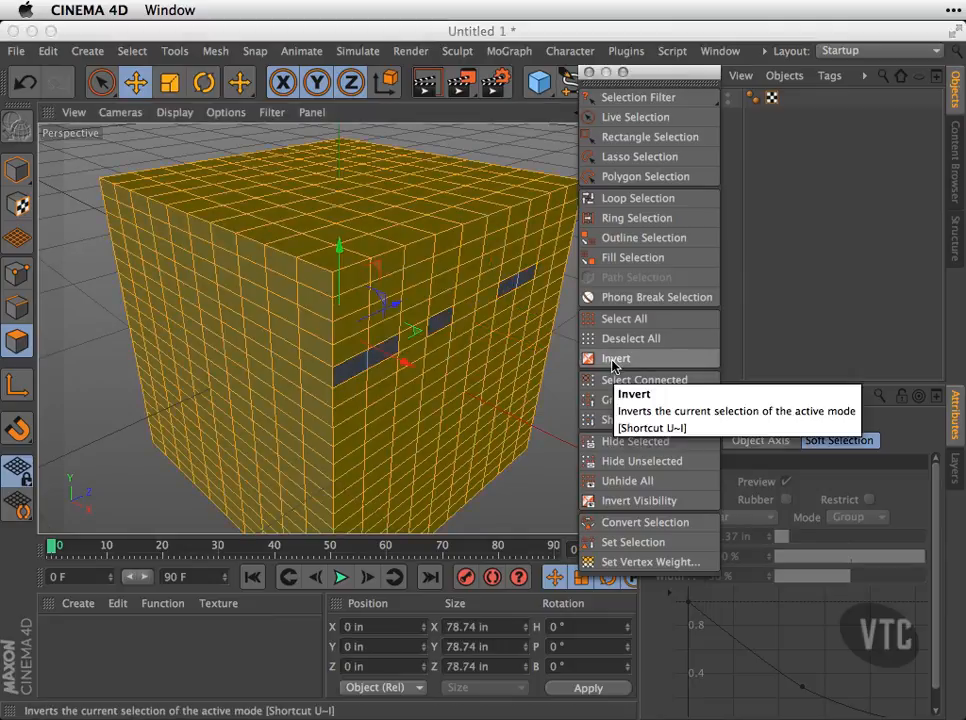
# Step: Replace the inverted selection with a vertical strip of four polygons near the cube's front edge and grow it repeatedly around the corner
pyautogui.click(112, 345)
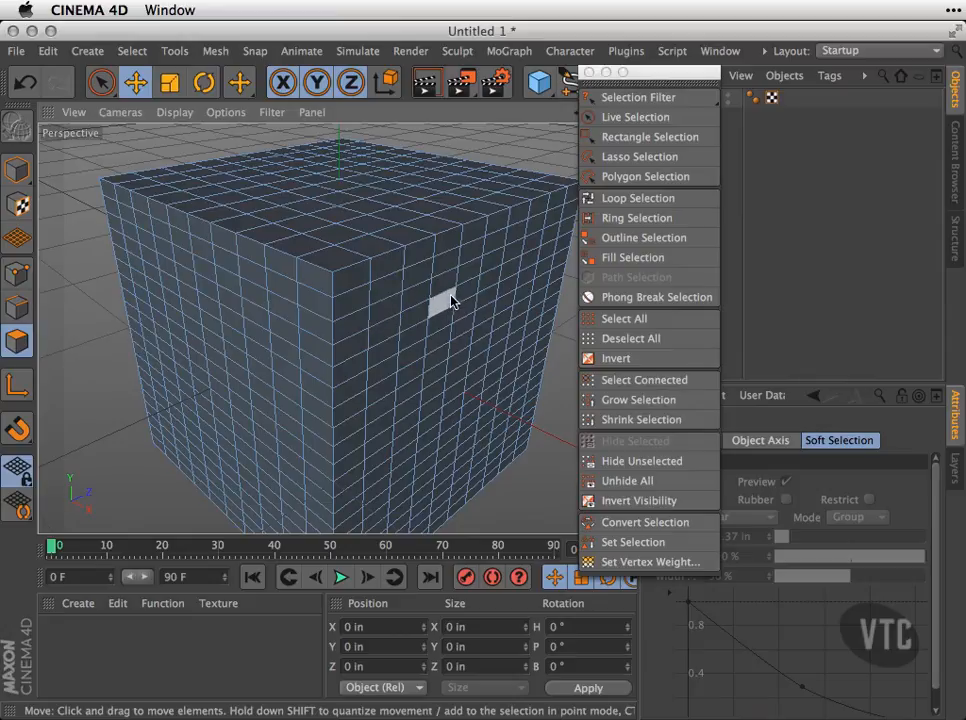
pyautogui.click(390, 298)
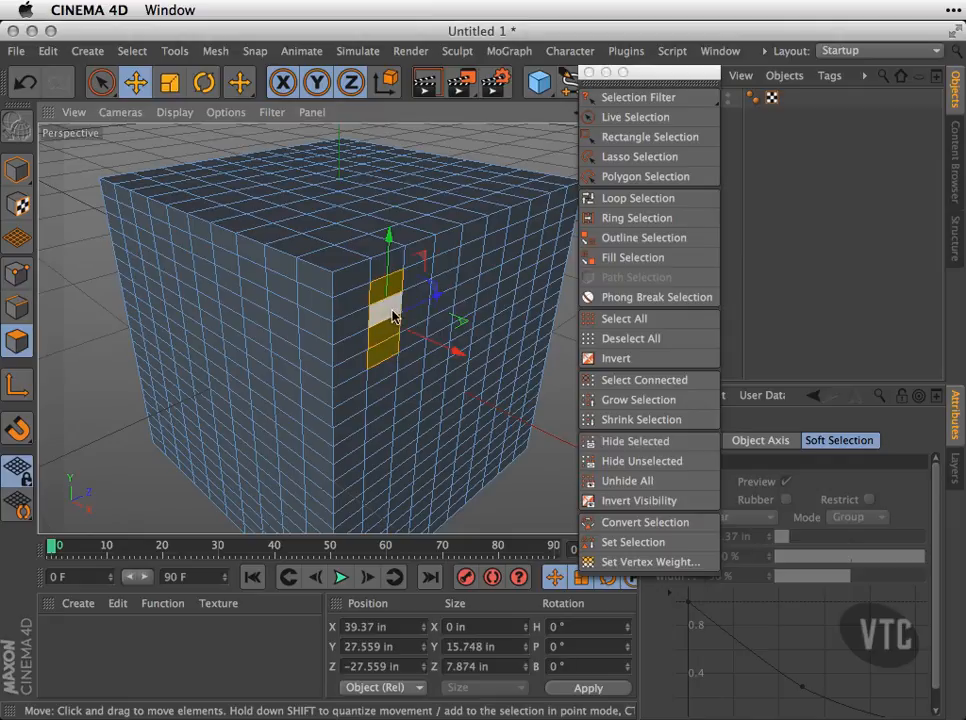
pyautogui.click(622, 400)
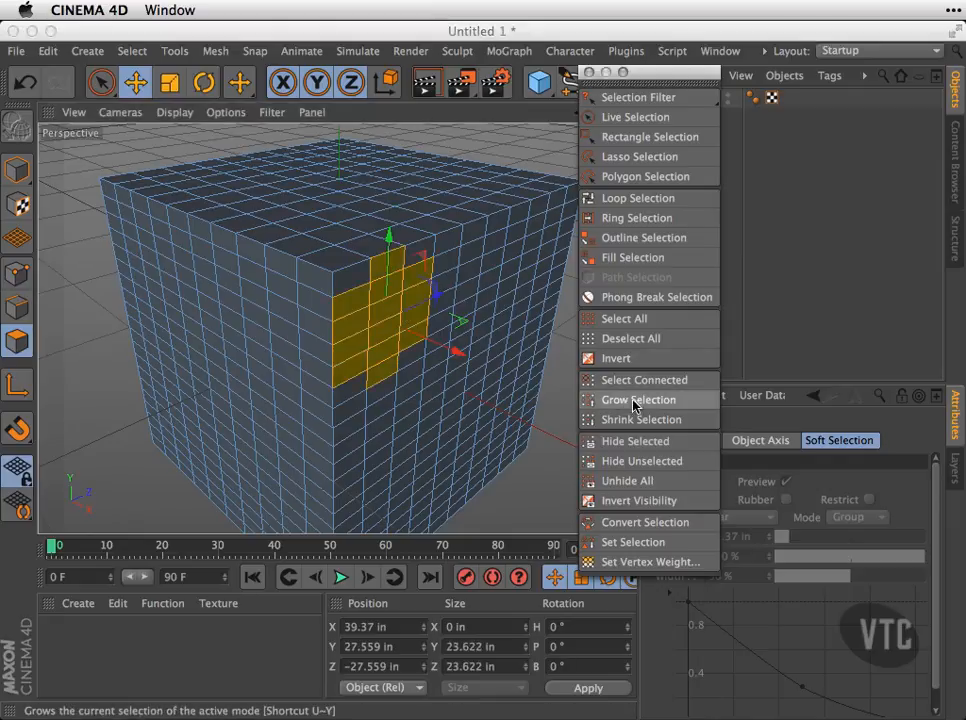
pyautogui.click(633, 403)
pyautogui.click(645, 404)
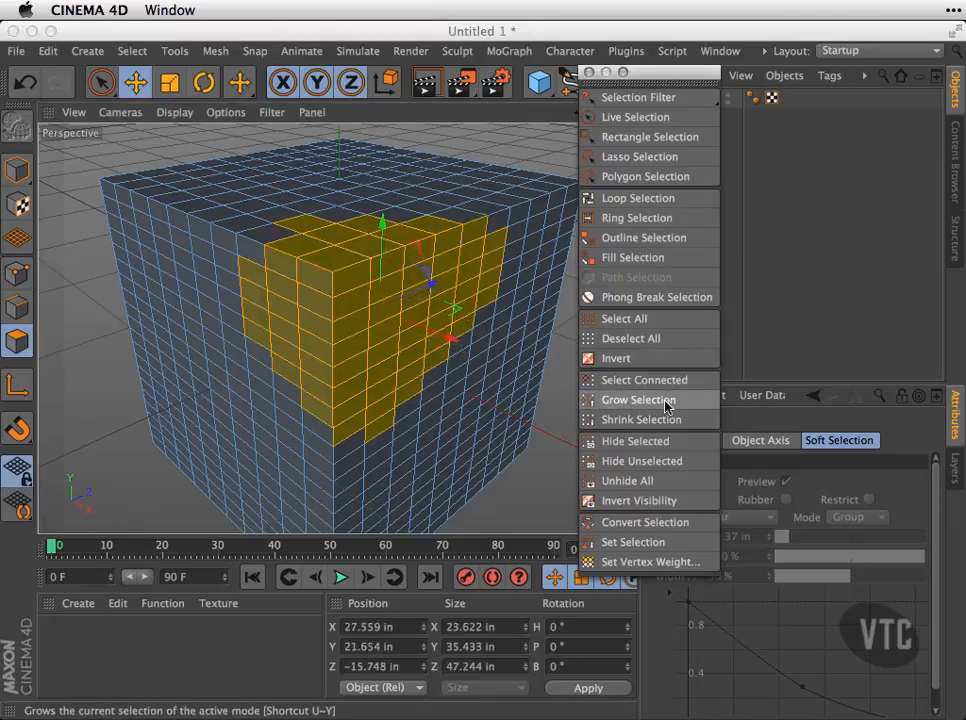
pyautogui.click(660, 402)
pyautogui.click(667, 407)
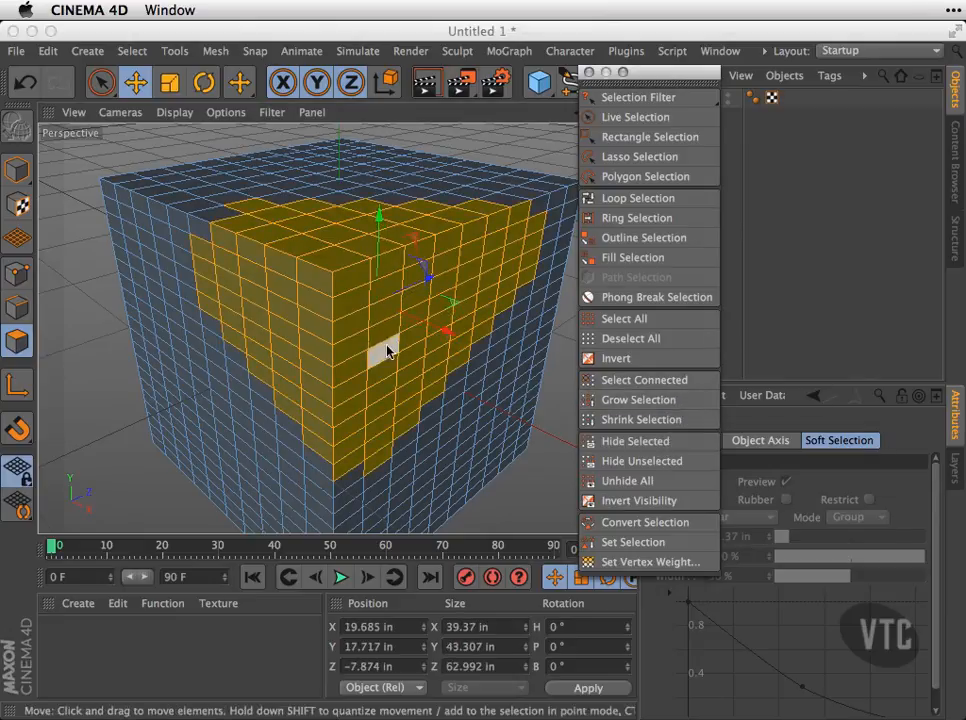
# Step: Shrink the polygon selection around the cube's corner four times
pyautogui.click(654, 424)
pyautogui.click(657, 423)
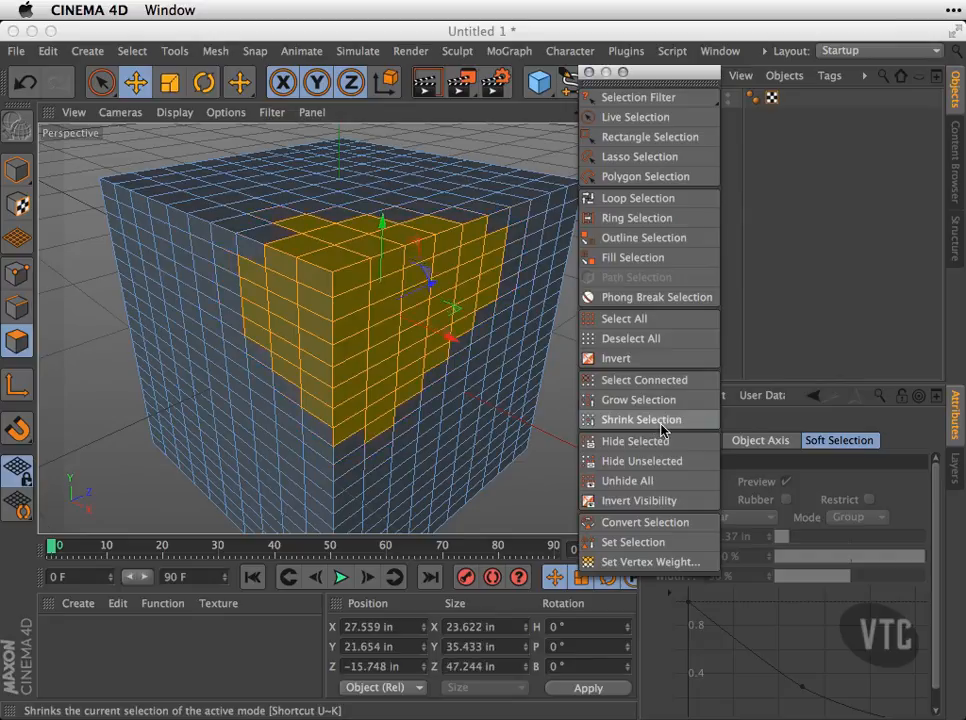
pyautogui.click(657, 423)
pyautogui.click(665, 428)
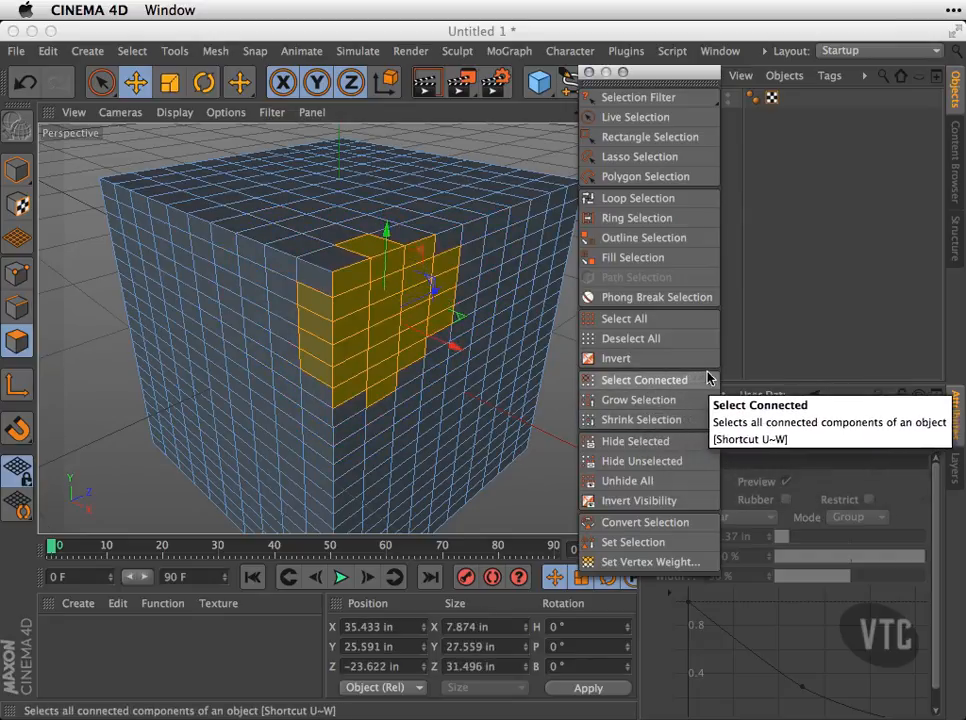
# Step: Hide the selected corner polygons and examine the cube's interior through the opening
pyautogui.click(647, 442)
pyautogui.moveTo(412, 301)
pyautogui.keyDown('alt'); pyautogui.mouseDown(button='right')
pyautogui.moveTo(506, 303)
pyautogui.moveTo(474, 309)
pyautogui.mouseUp(button='right'); pyautogui.keyUp('alt')
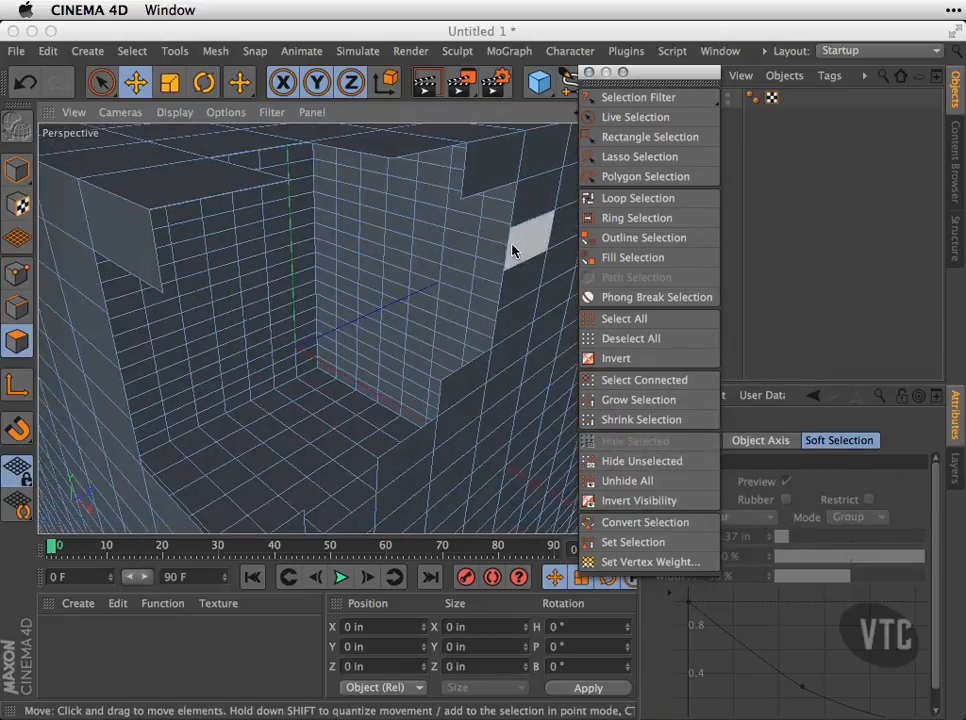
pyautogui.moveTo(466, 250)
pyautogui.keyDown('alt'); pyautogui.mouseDown(button='right')
pyautogui.moveTo(410, 241)
pyautogui.moveTo(472, 230)
pyautogui.mouseUp(button='right'); pyautogui.keyUp('alt')
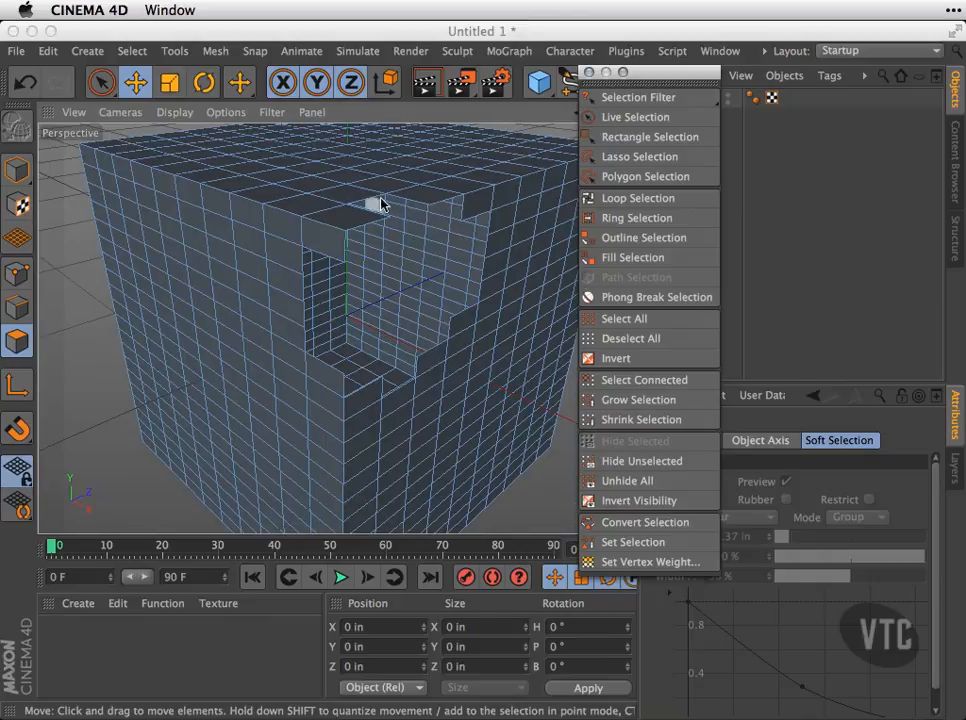
# Step: Hide the remaining unselected polygons and unhide all parts of the cube
pyautogui.click(677, 465)
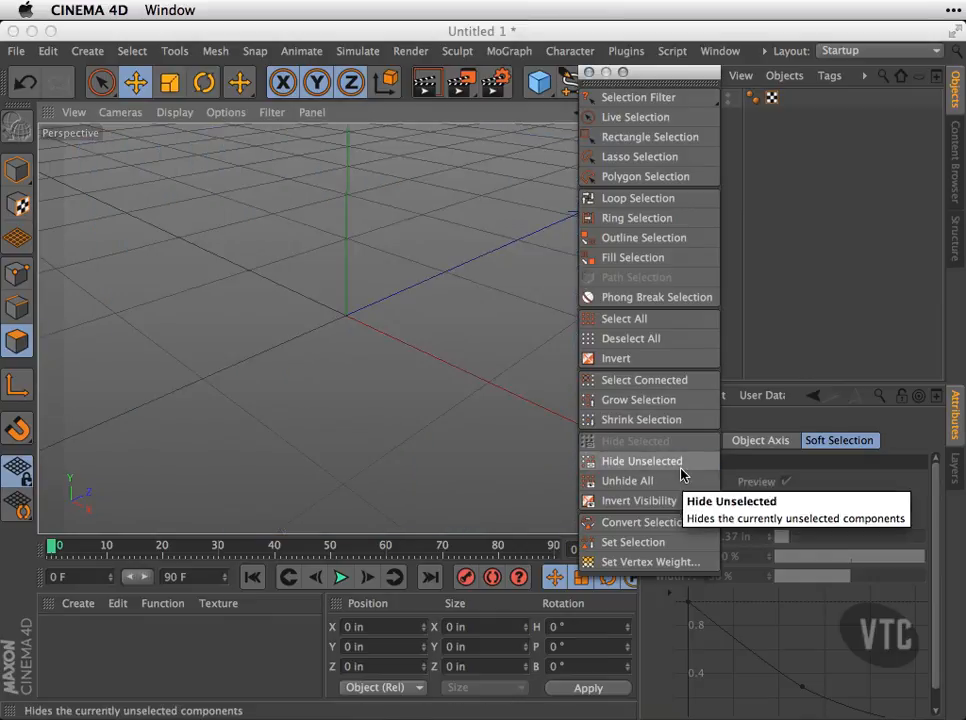
pyautogui.click(651, 483)
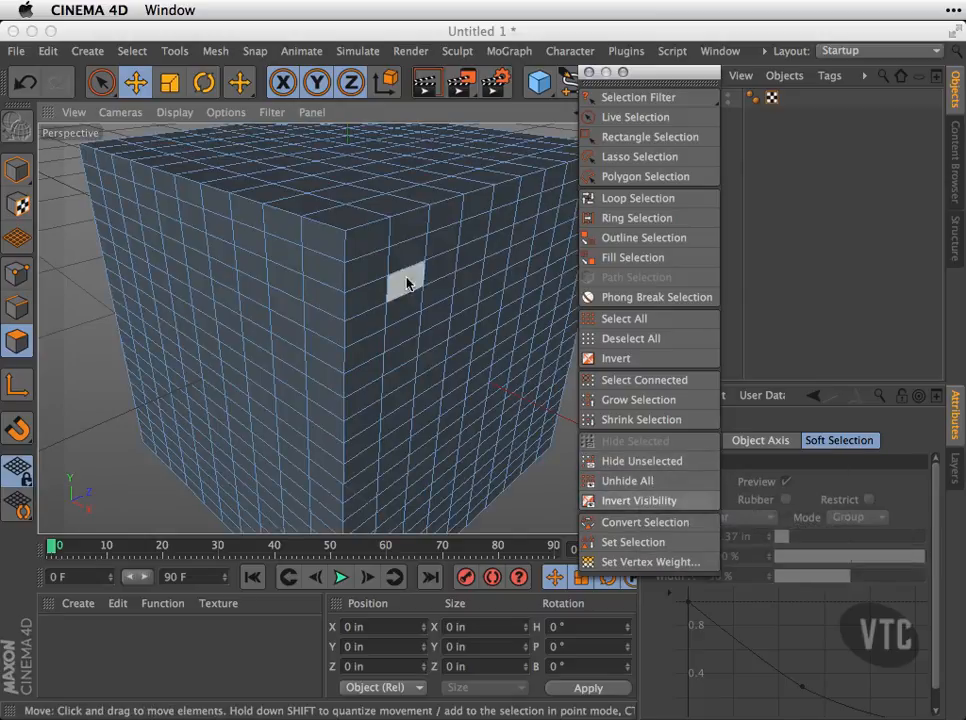
# Step: Invert the visibility of the cube's polygons and bring the whole cube back with Unhide All
pyautogui.click(636, 502)
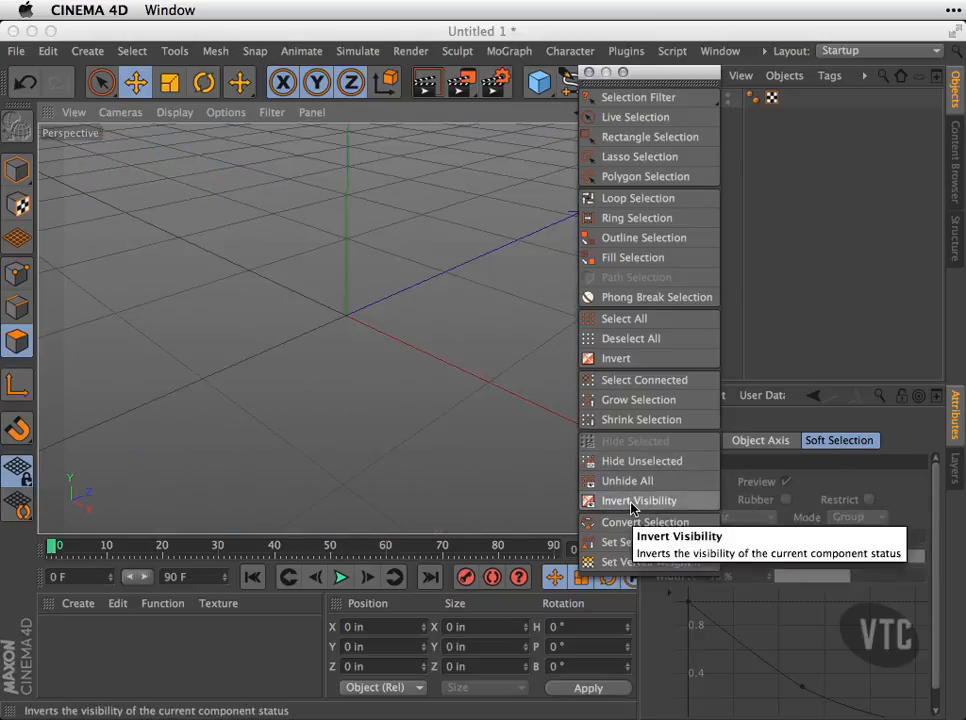
pyautogui.click(627, 481)
pyautogui.keyDown('alt'); pyautogui.moveTo(406, 247); pyautogui.dragTo(309, 250); pyautogui.keyUp('alt')
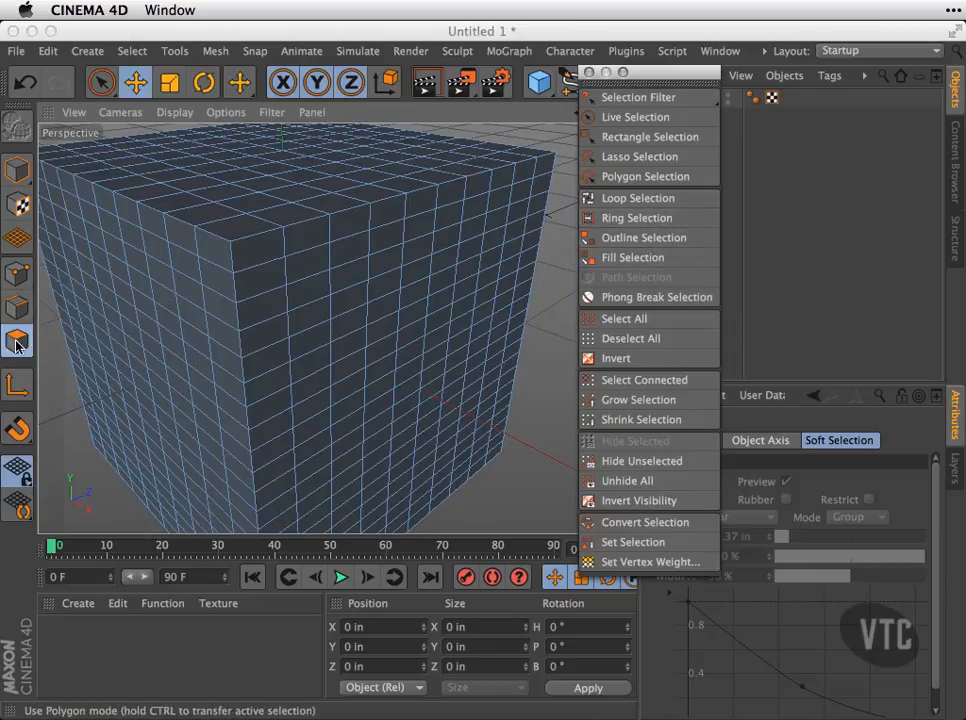
# Step: Use Loop Selection to select a vertical polygon loop on the cube and add several more vertical and horizontal loops to the selection
pyautogui.click(645, 204)
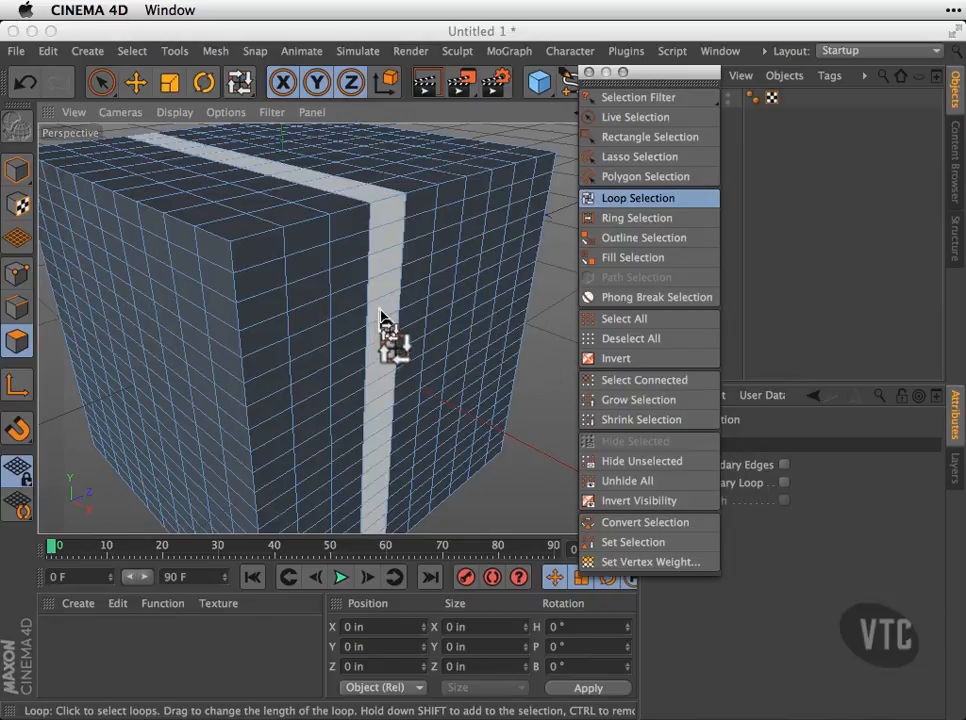
pyautogui.click(382, 320)
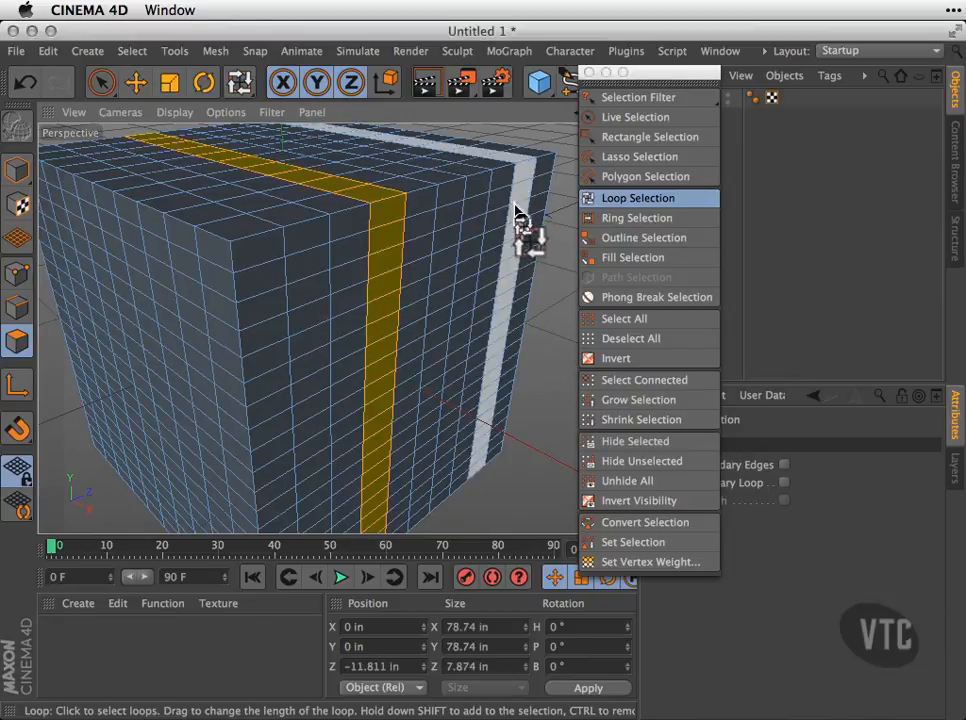
pyautogui.keyDown('shift'); pyautogui.click(511, 245); pyautogui.keyUp('shift')
pyautogui.keyDown('shift'); pyautogui.click(457, 248); pyautogui.keyUp('shift')
pyautogui.keyDown('shift'); pyautogui.click(280, 329); pyautogui.keyUp('shift')
pyautogui.keyDown('shift'); pyautogui.click(302, 386); pyautogui.keyUp('shift')
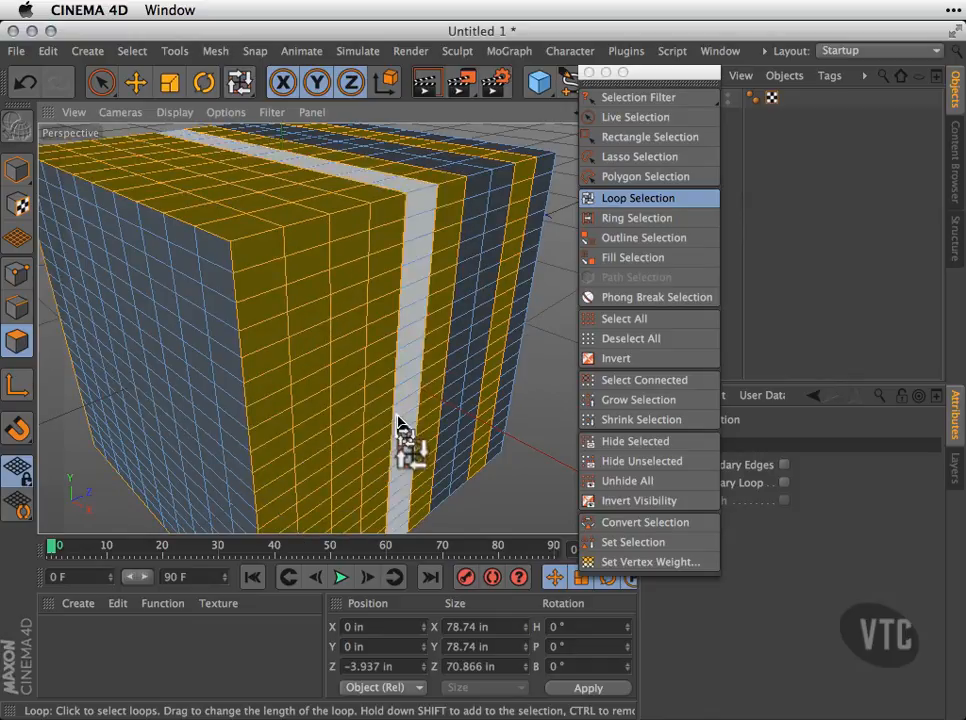
pyautogui.keyDown('shift'); pyautogui.click(403, 427); pyautogui.keyUp('shift')
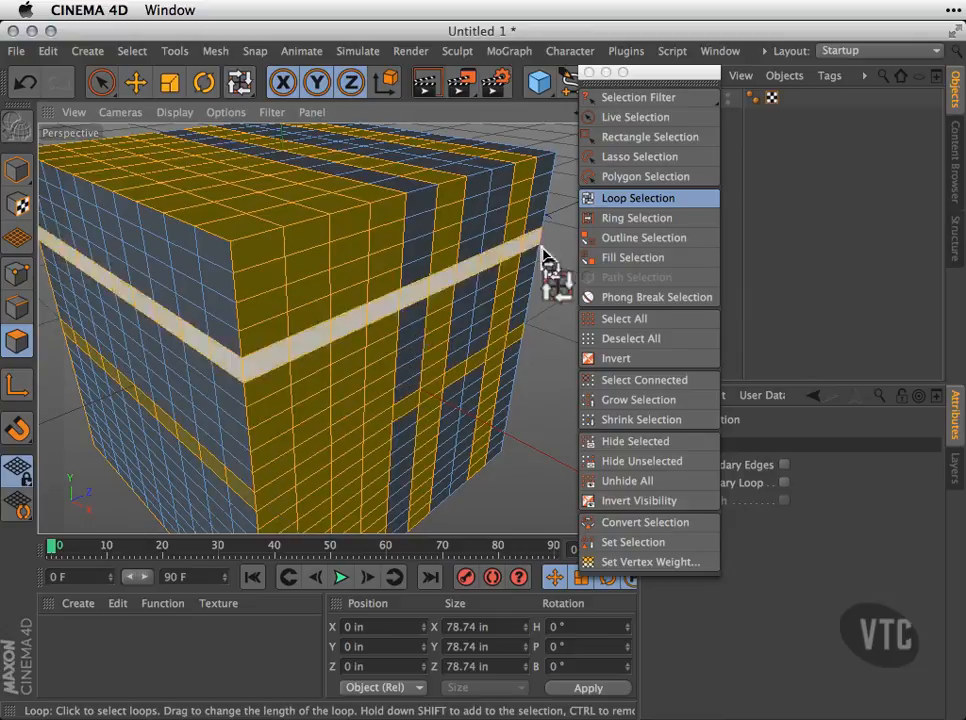
# Step: Hide the selected polygon loops and unhide all parts of the cube
pyautogui.click(641, 464)
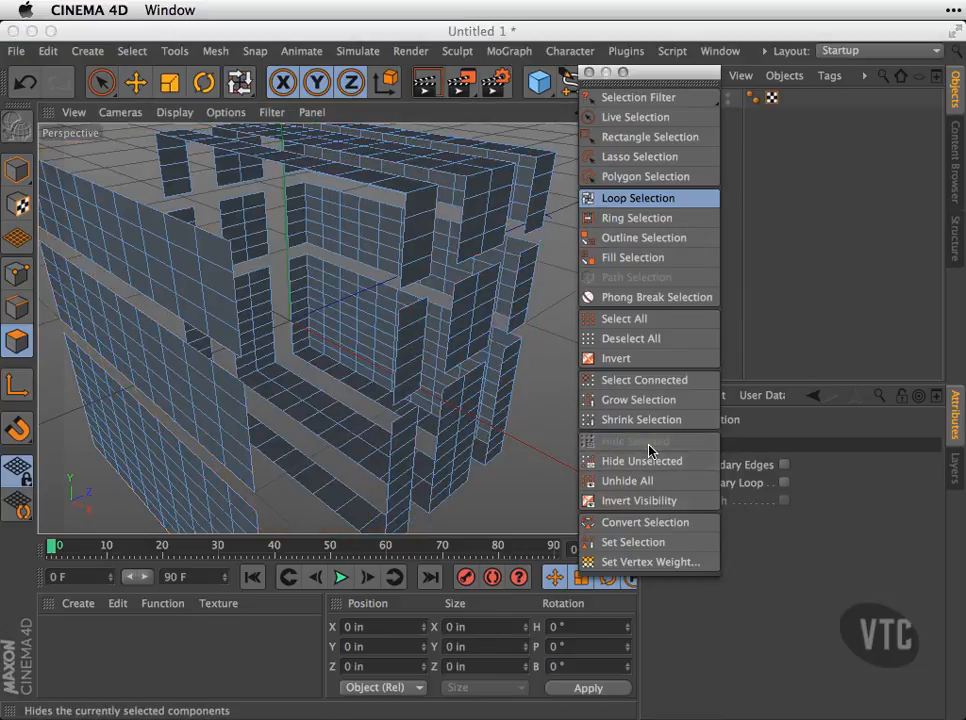
pyautogui.click(643, 483)
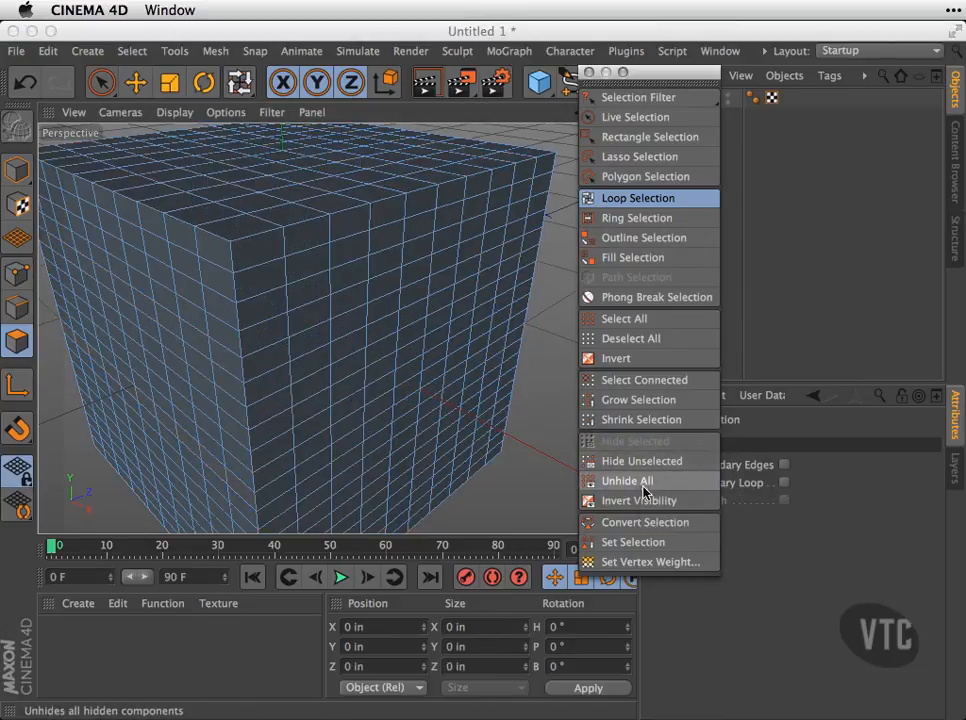
# Step: Select one vertical polygon loop around the cube and use Fill Selection to select the larger section beside it
pyautogui.click(634, 218)
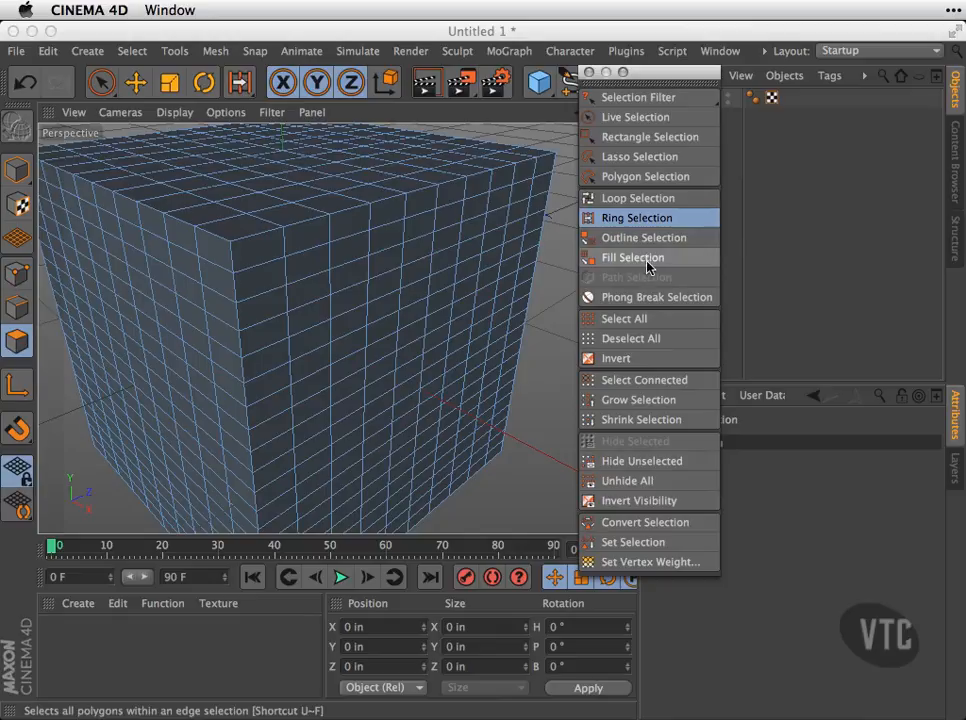
pyautogui.click(598, 199)
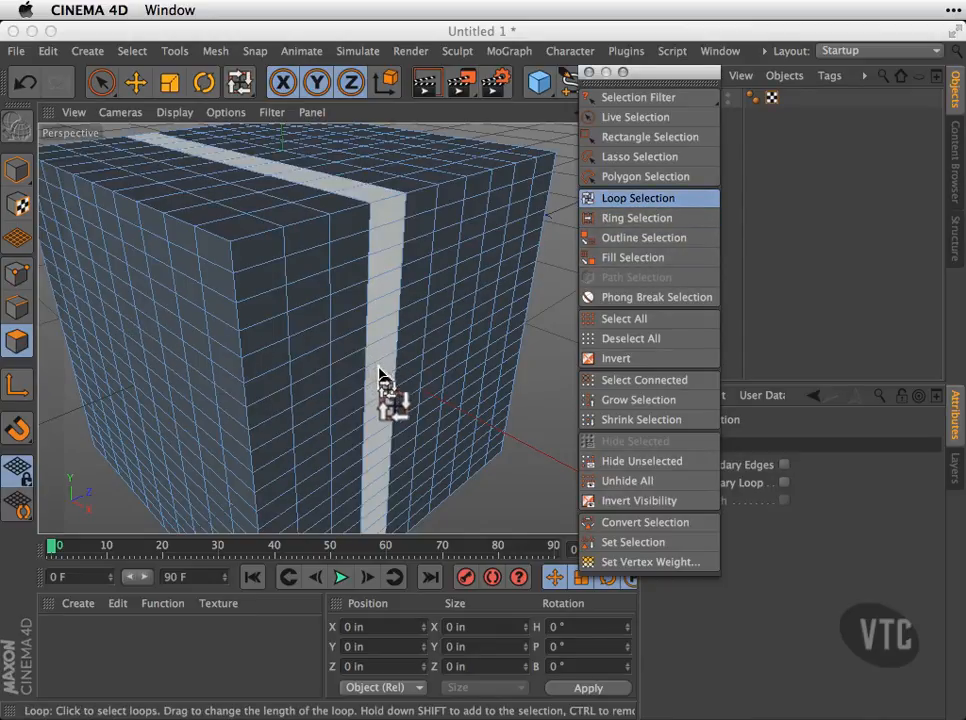
pyautogui.click(383, 376)
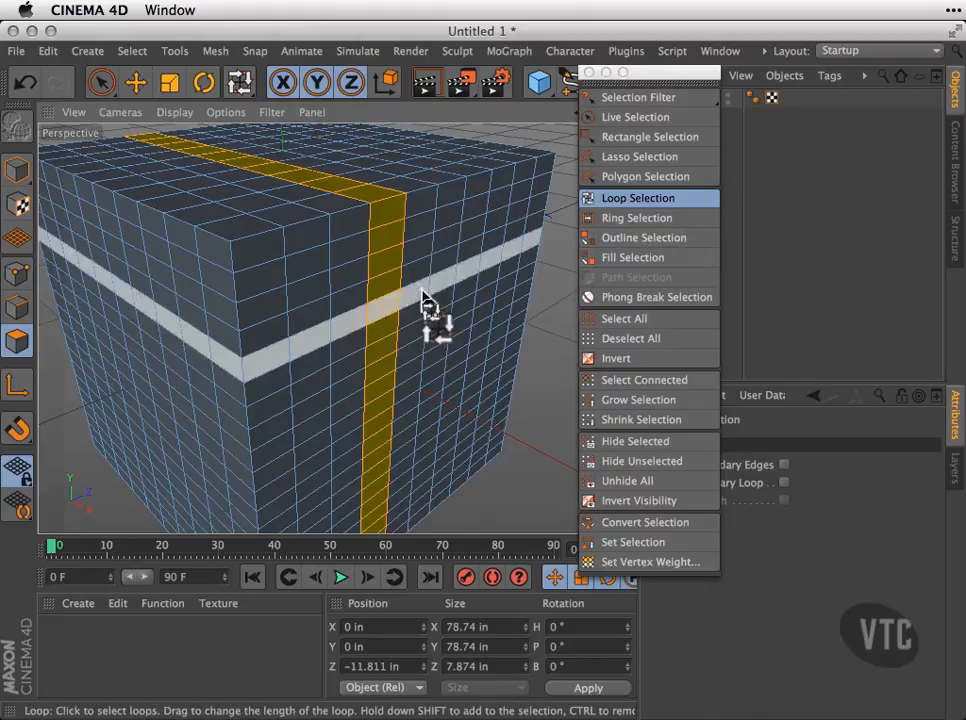
pyautogui.click(650, 258)
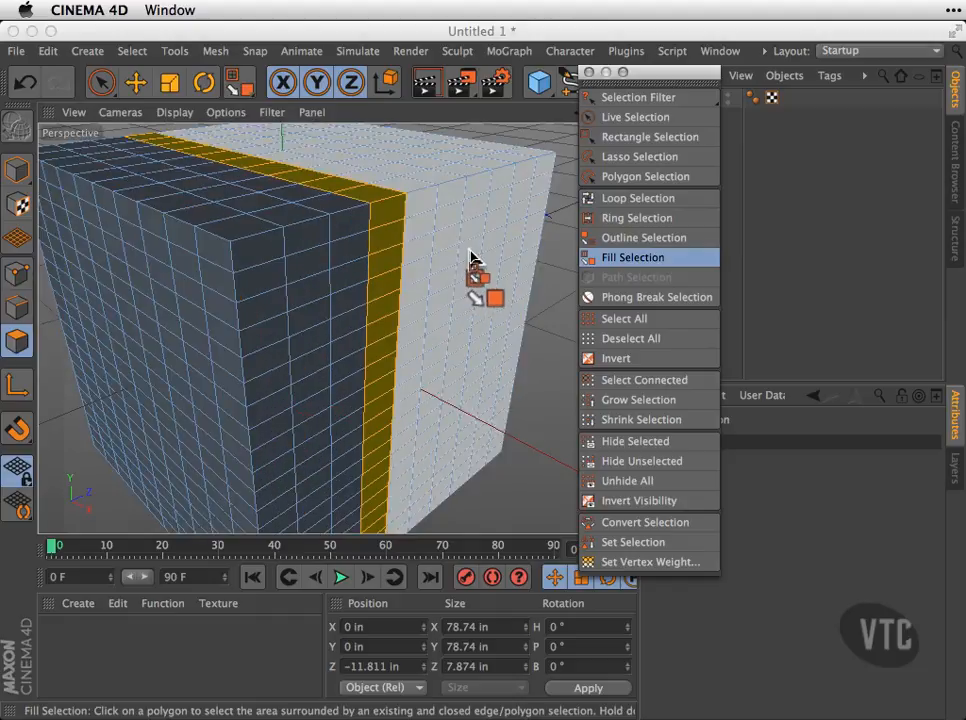
pyautogui.click(468, 252)
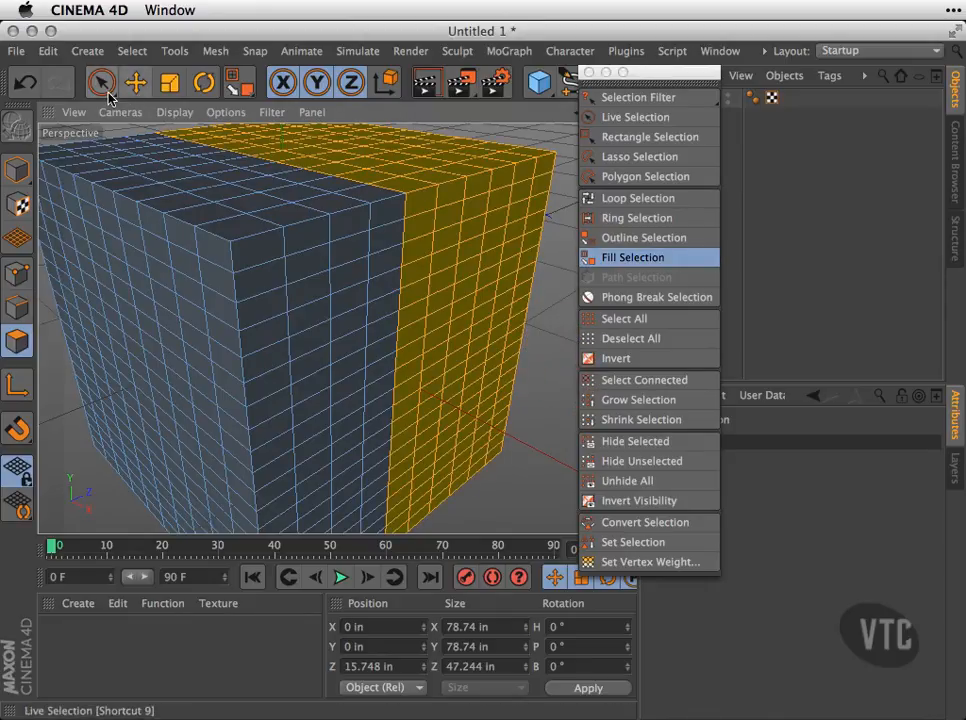
# Step: Switch to Live Selection and close the floating palette of selection commands
pyautogui.press('9')
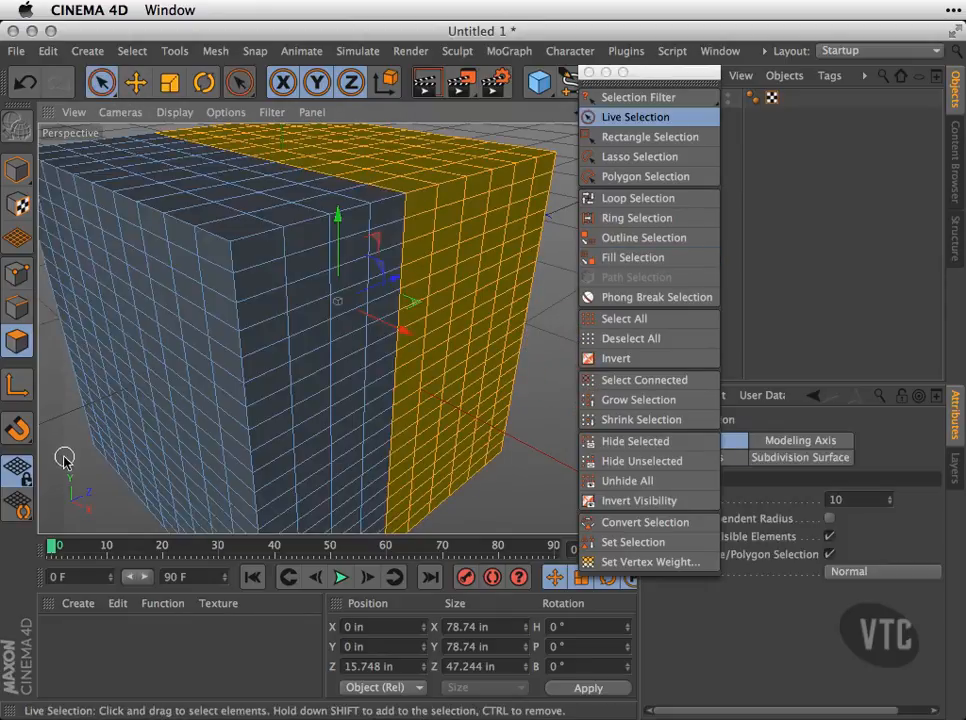
pyautogui.click(589, 72)
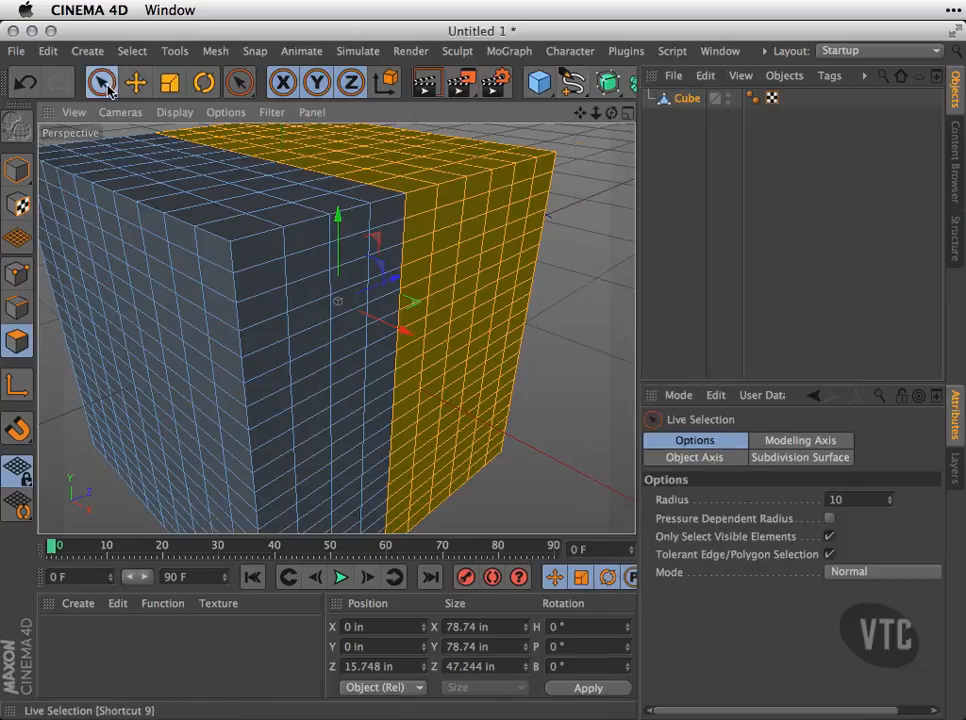
pyautogui.click(131, 51)
pyautogui.moveTo(160, 82)
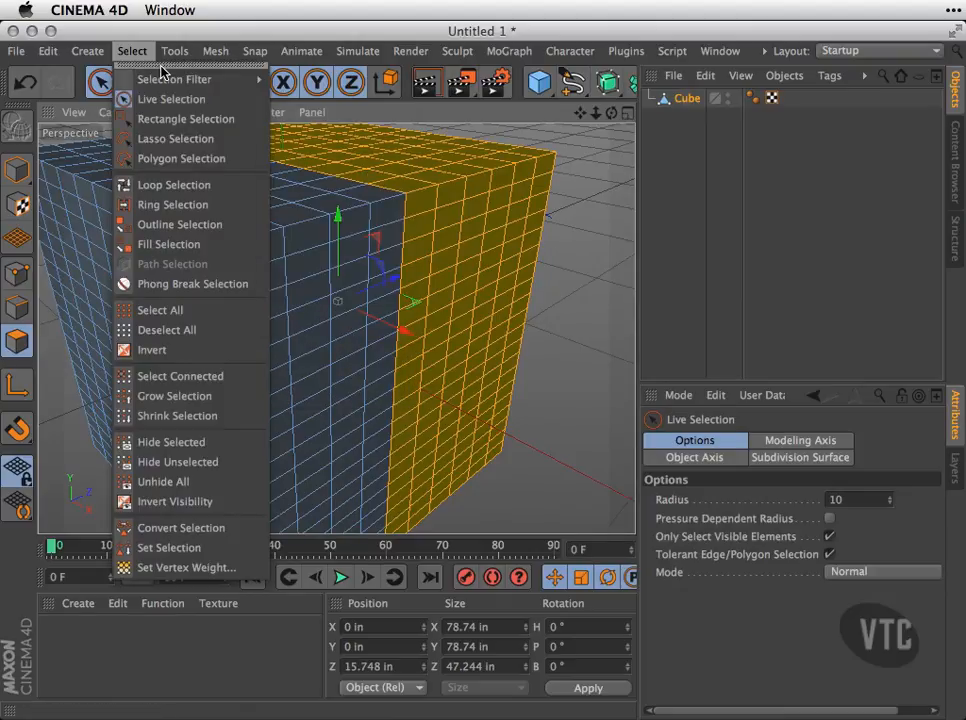
pyautogui.click(74, 116)
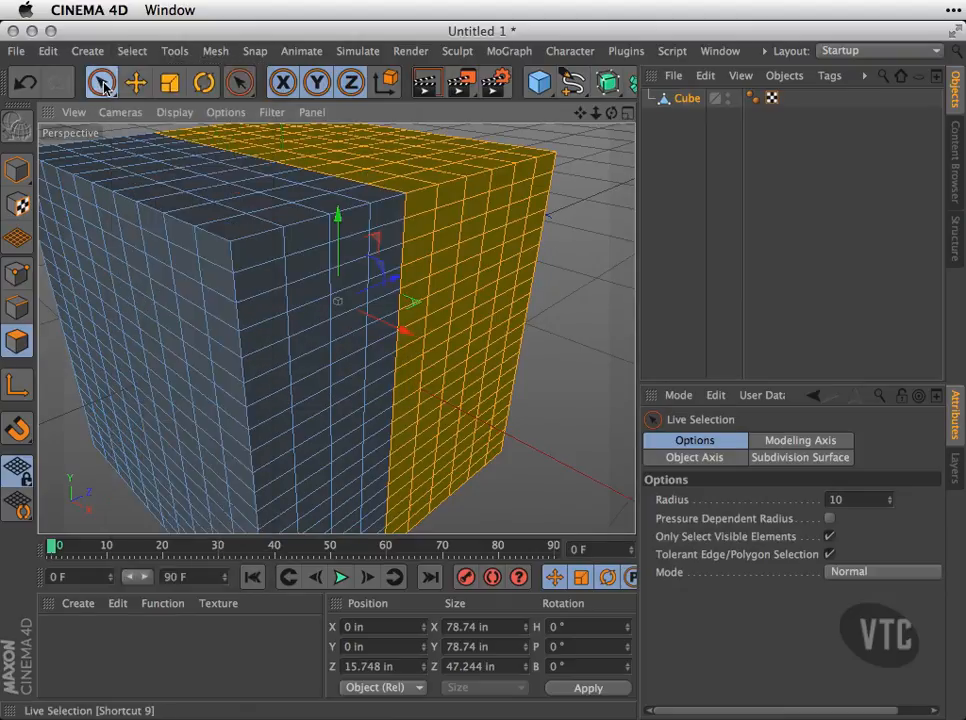
# Step: Paint a freehand Live Selection over polygons on the cube's visible faces and clear the selection
pyautogui.moveTo(104, 84); pyautogui.dragTo(134, 104)
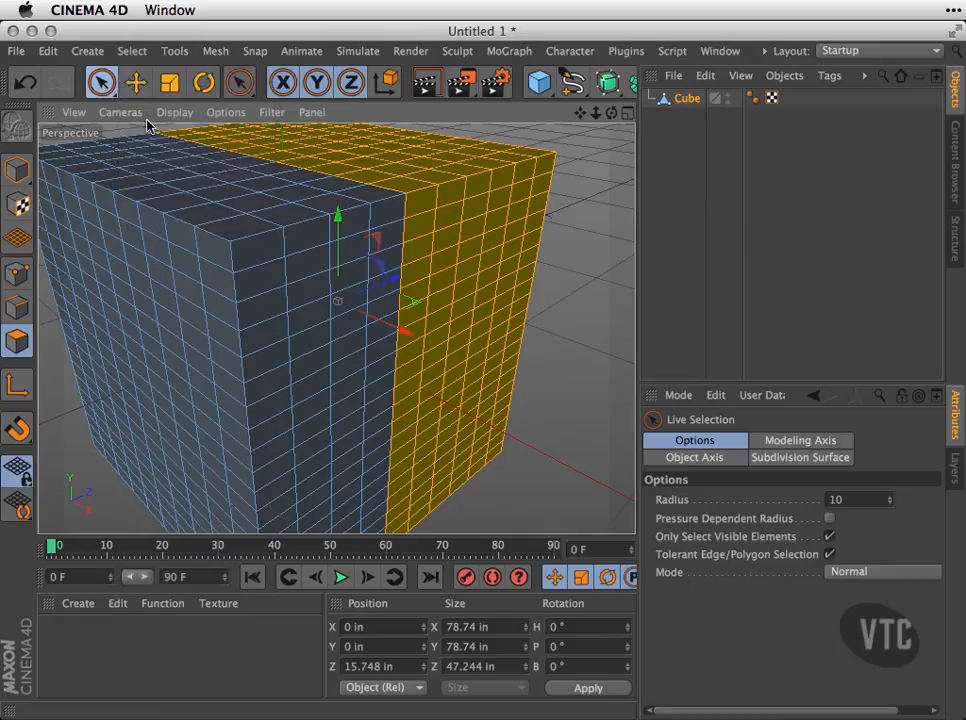
pyautogui.moveTo(240, 260)
pyautogui.mouseDown()
pyautogui.moveTo(248, 259)
pyautogui.moveTo(263, 323)
pyautogui.moveTo(399, 341)
pyautogui.moveTo(390, 462)
pyautogui.moveTo(168, 403)
pyautogui.moveTo(263, 175)
pyautogui.moveTo(509, 252)
pyautogui.moveTo(360, 222)
pyautogui.moveTo(308, 302)
pyautogui.moveTo(351, 237)
pyautogui.moveTo(554, 194)
pyautogui.mouseUp()
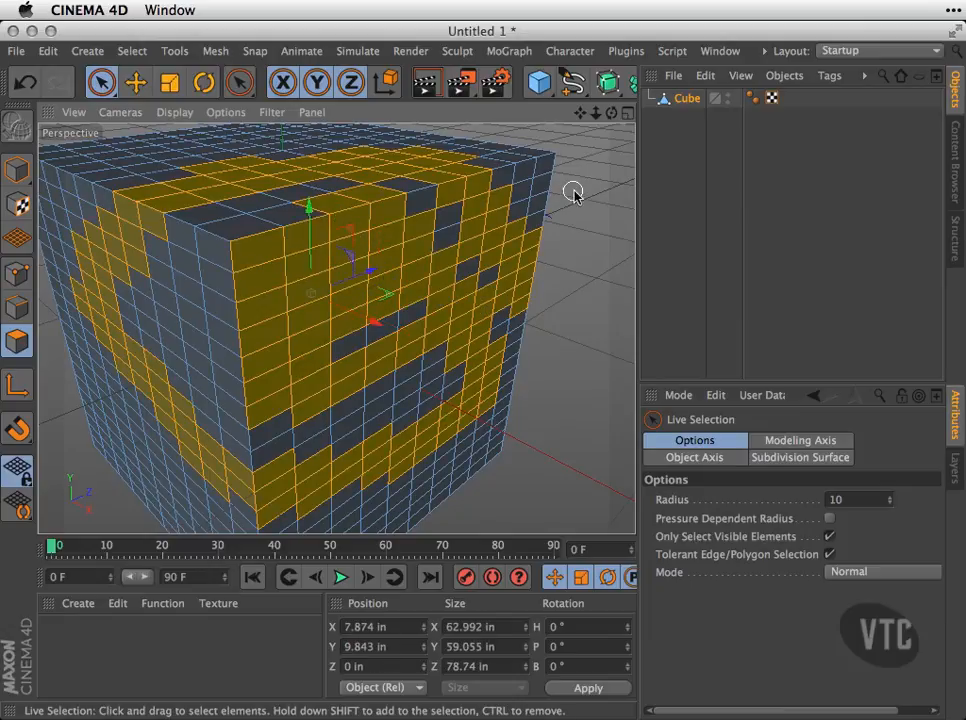
pyautogui.click(575, 207)
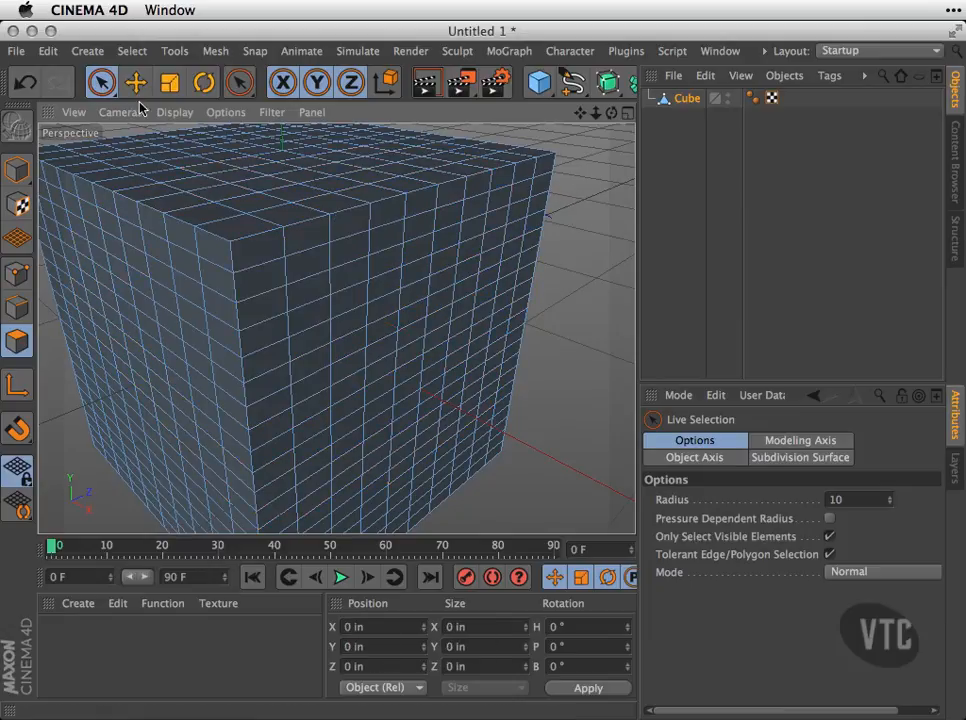
# Step: Use Rectangle Selection to select the polygons across the cube's upper front corner and both adjoining sides
pyautogui.click(108, 88)
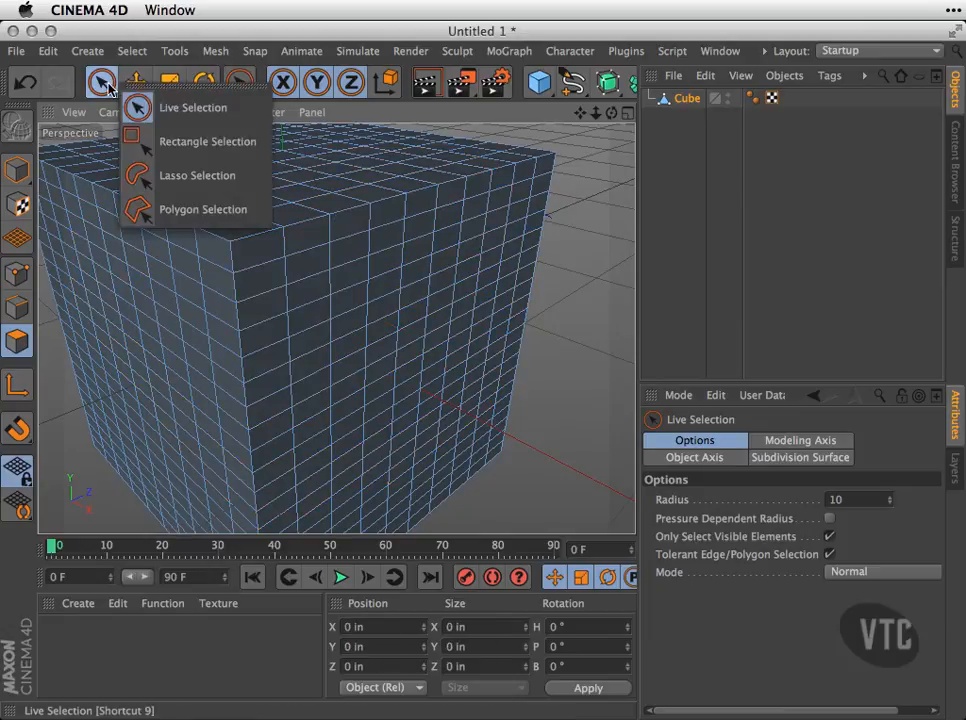
pyautogui.click(148, 148)
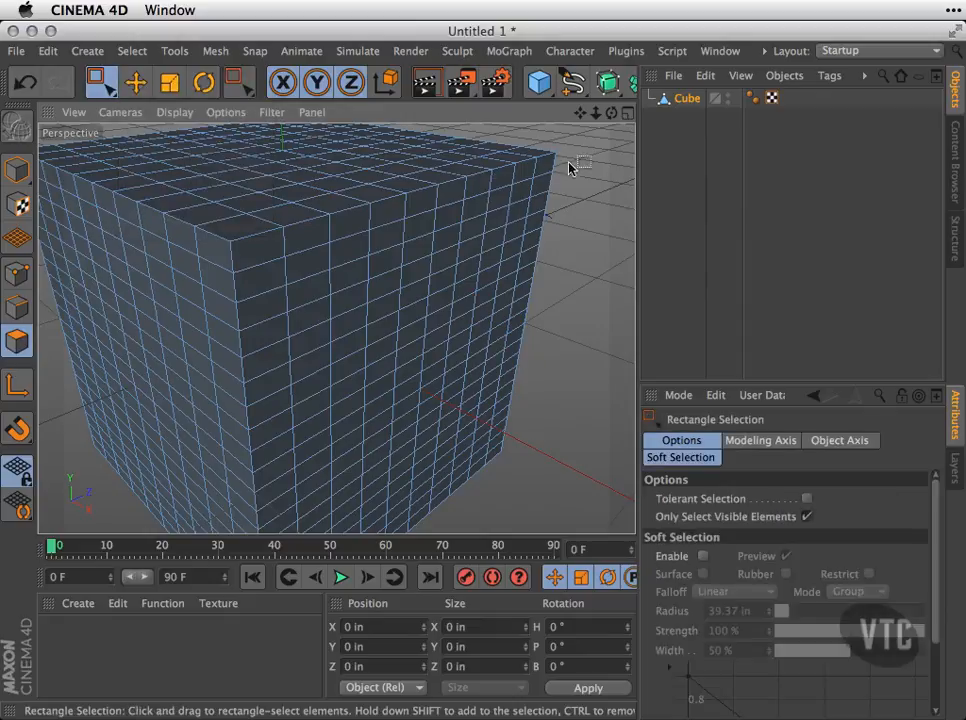
pyautogui.moveTo(579, 207); pyautogui.dragTo(141, 430)
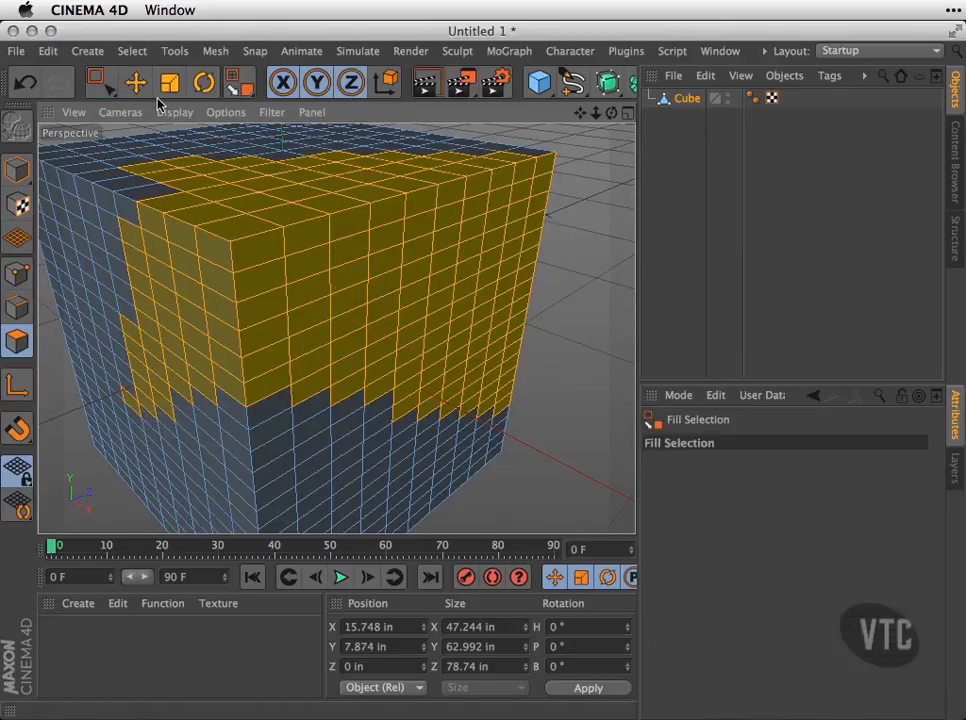
# Step: Use Lasso Selection to select a freehand curved band of polygons across the cube's top and side faces
pyautogui.click(108, 86)
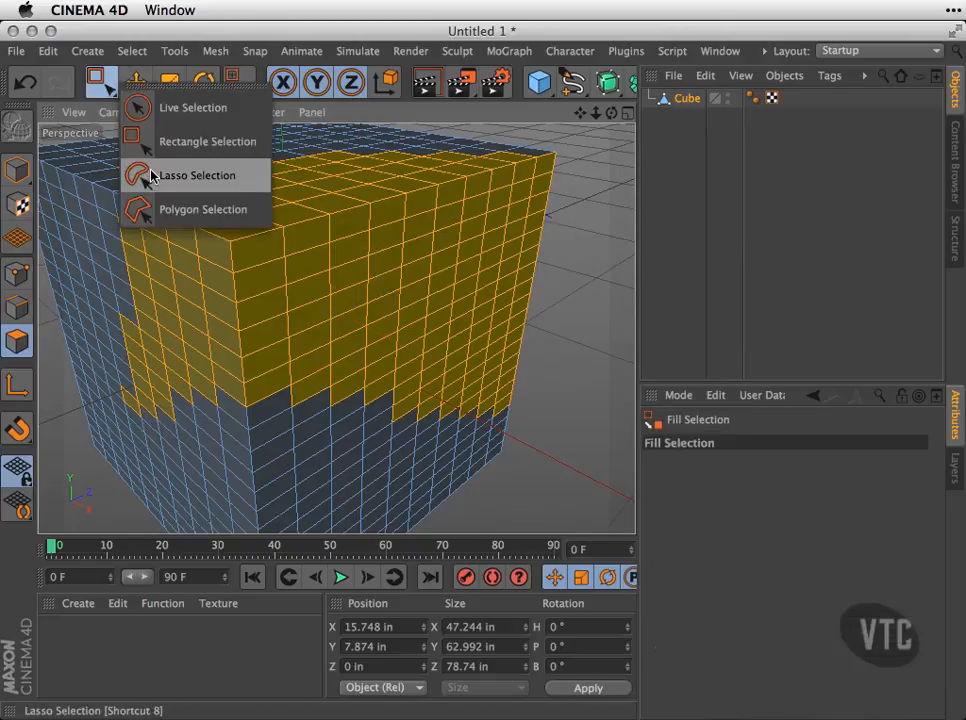
pyautogui.click(153, 177)
pyautogui.moveTo(99, 192)
pyautogui.mouseDown()
pyautogui.moveTo(75, 252)
pyautogui.moveTo(172, 317)
pyautogui.moveTo(180, 410)
pyautogui.moveTo(383, 387)
pyautogui.moveTo(522, 334)
pyautogui.moveTo(240, 162)
pyautogui.moveTo(165, 150)
pyautogui.moveTo(127, 170)
pyautogui.moveTo(96, 222)
pyautogui.mouseUp()
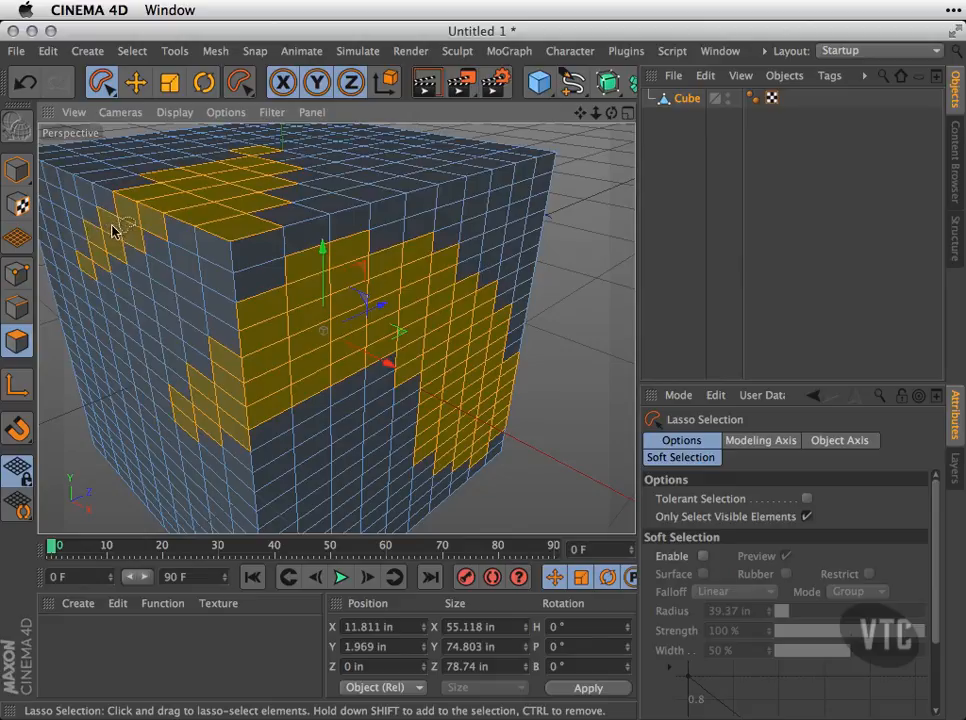
# Step: Use Polygon Selection to outline a closed shape with a zigzag lower edge on the cube's large side face
pyautogui.moveTo(101, 82)
pyautogui.mouseDown()
pyautogui.moveTo(128, 108)
pyautogui.moveTo(133, 218)
pyautogui.moveTo(150, 212)
pyautogui.mouseUp()
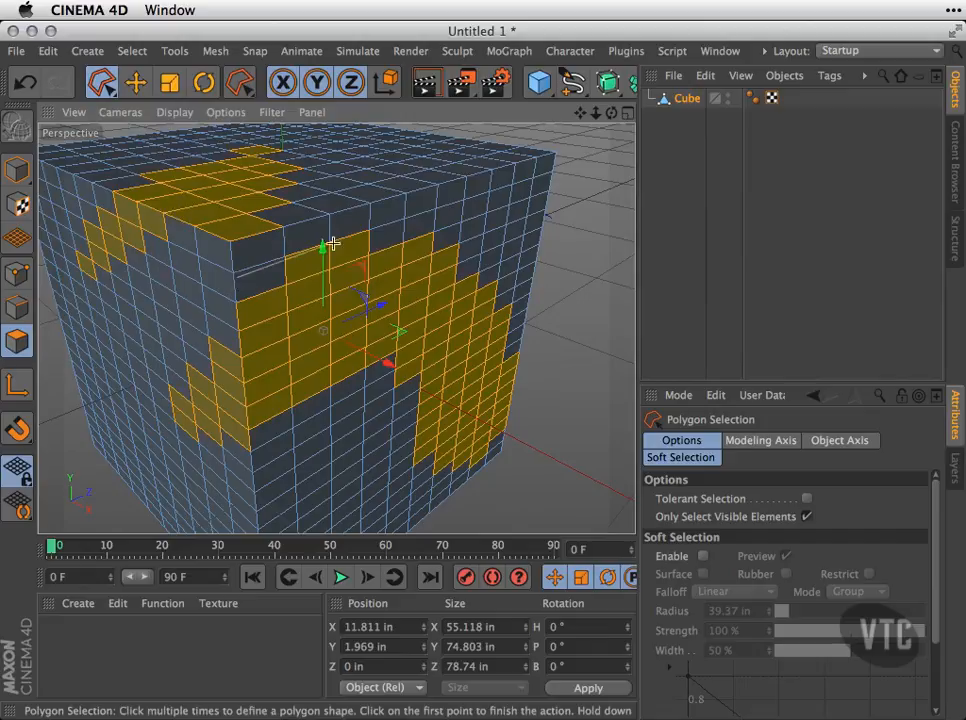
pyautogui.click(549, 175)
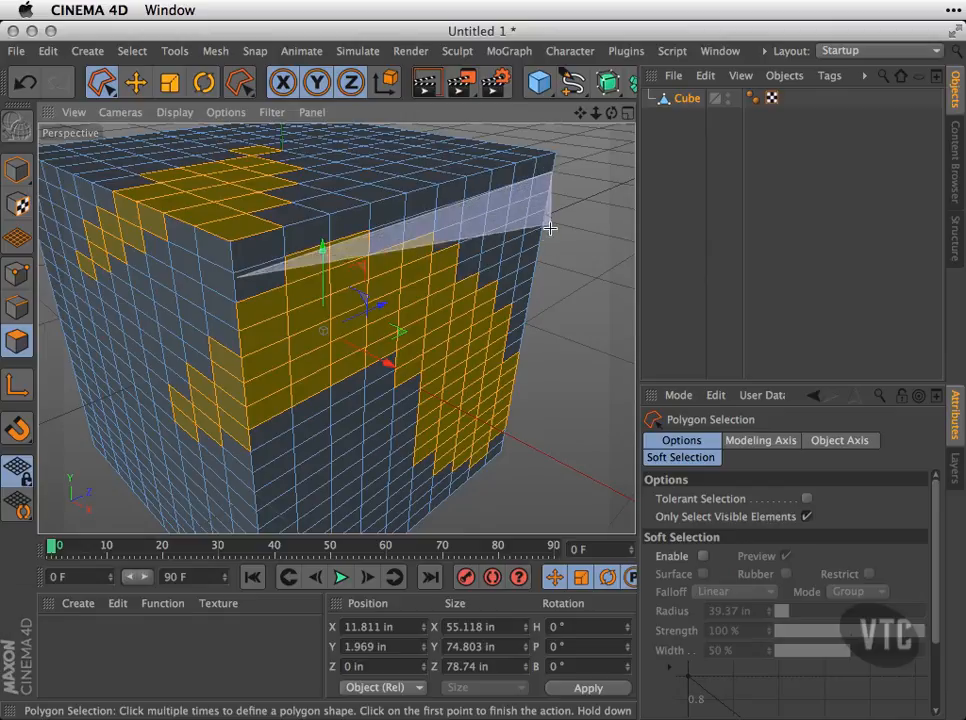
pyautogui.click(508, 429)
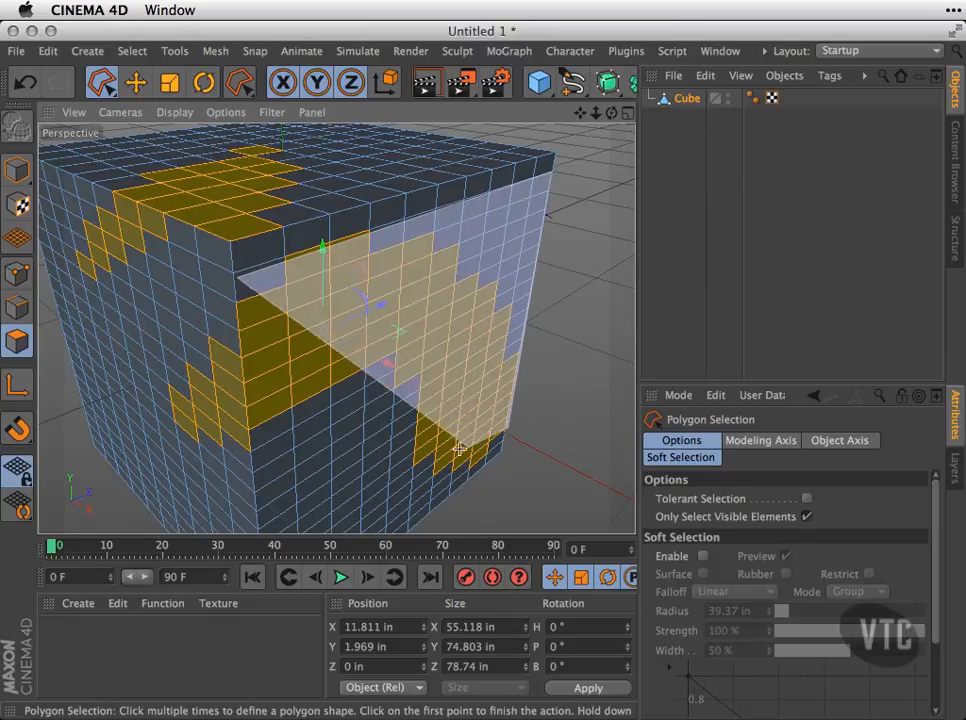
pyautogui.click(385, 463)
pyautogui.click(433, 355)
pyautogui.click(287, 430)
pyautogui.click(344, 325)
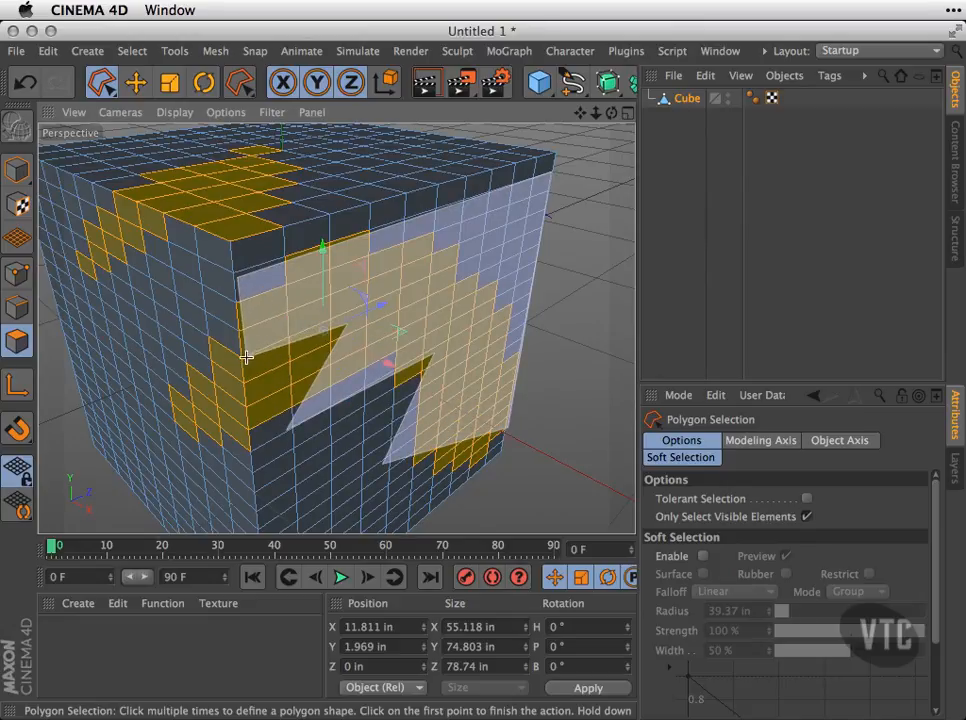
pyautogui.click(239, 278)
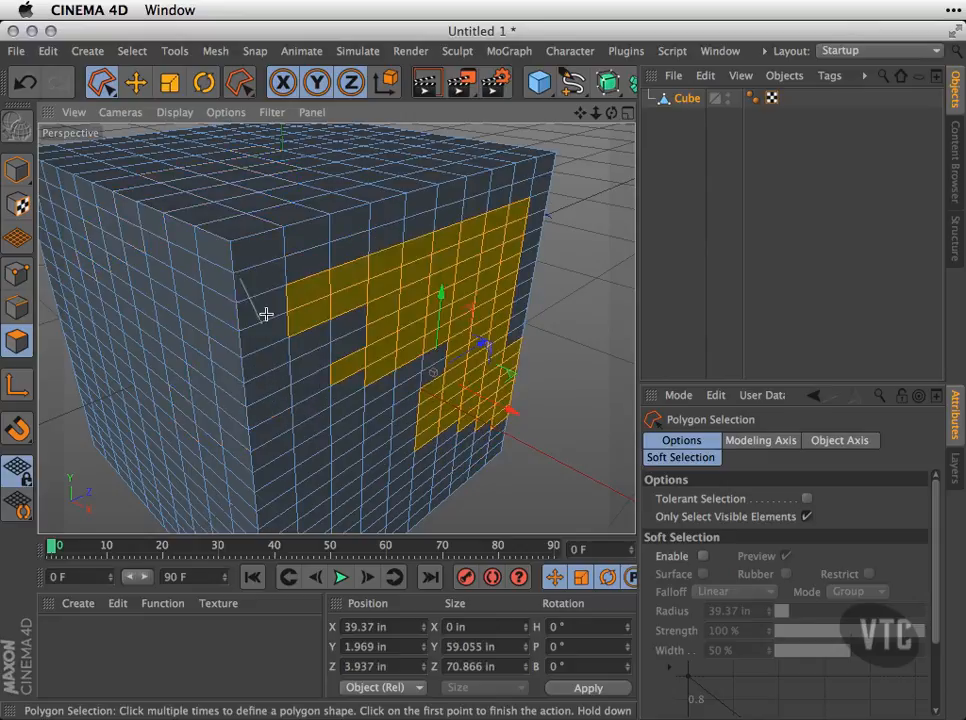
# Step: Outline a second closed, self-crossing Polygon Selection shape extending from the side face onto the cube's top face
pyautogui.click(241, 270)
pyautogui.click(254, 378)
pyautogui.click(376, 450)
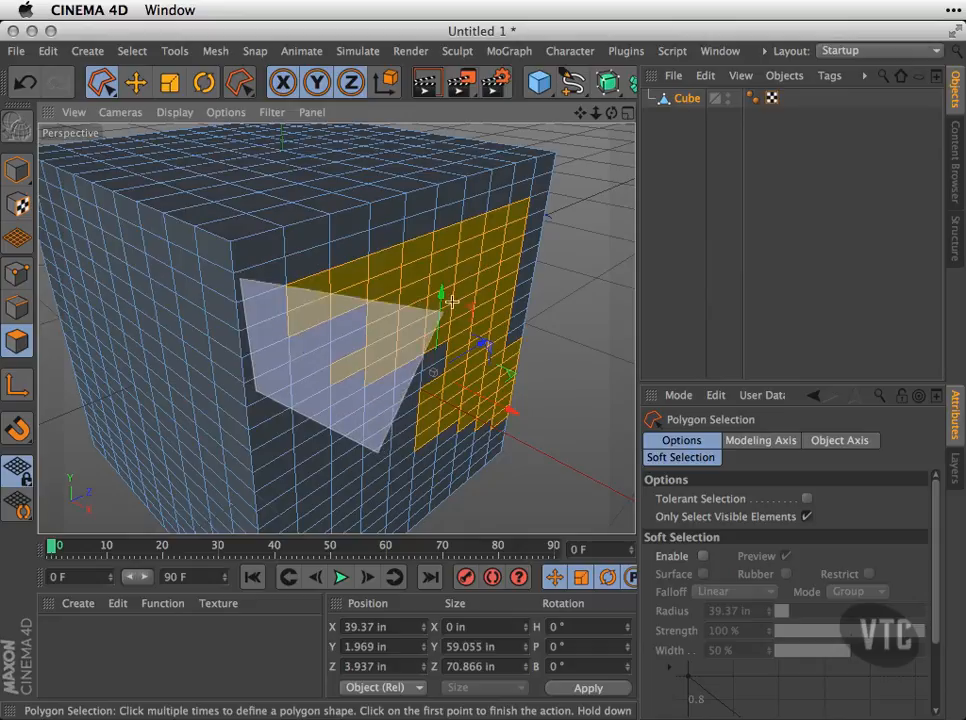
pyautogui.click(517, 181)
pyautogui.click(500, 290)
pyautogui.click(244, 179)
pyautogui.click(322, 252)
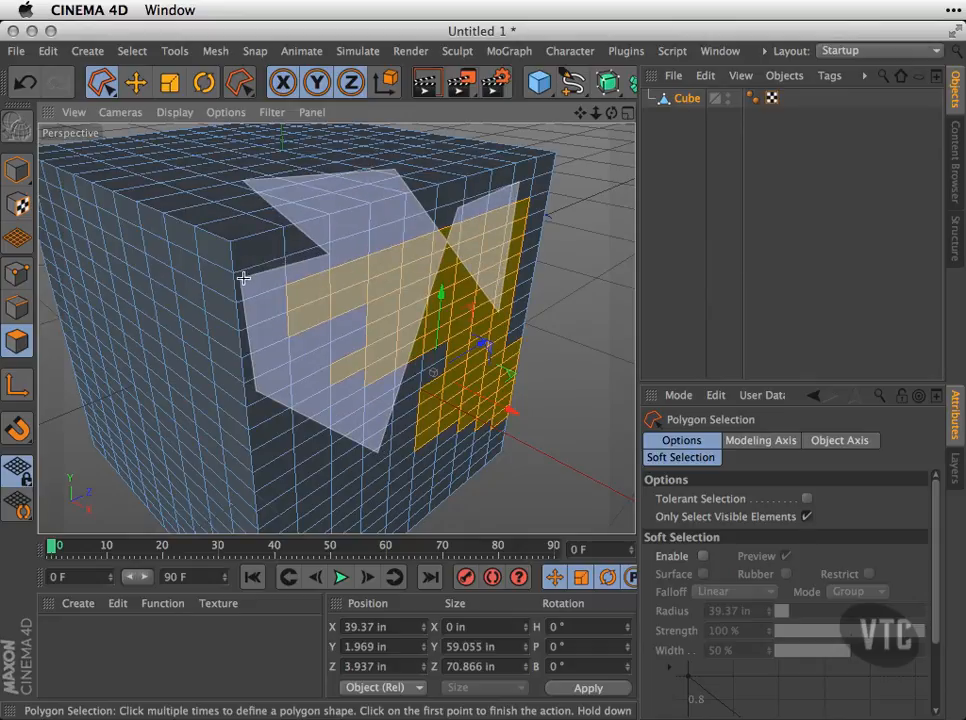
pyautogui.click(243, 279)
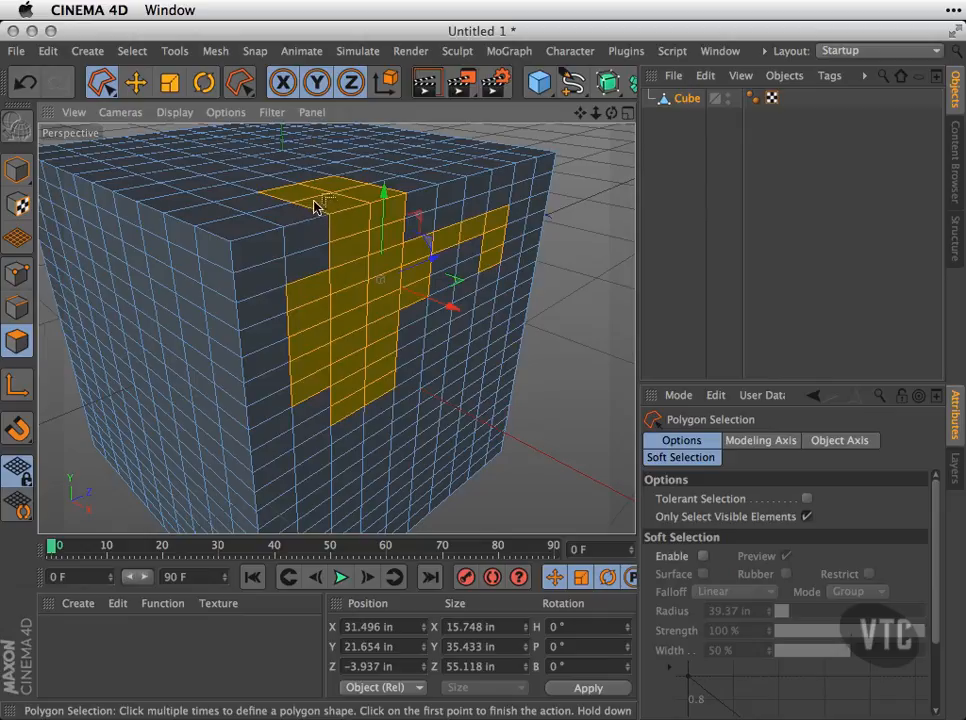